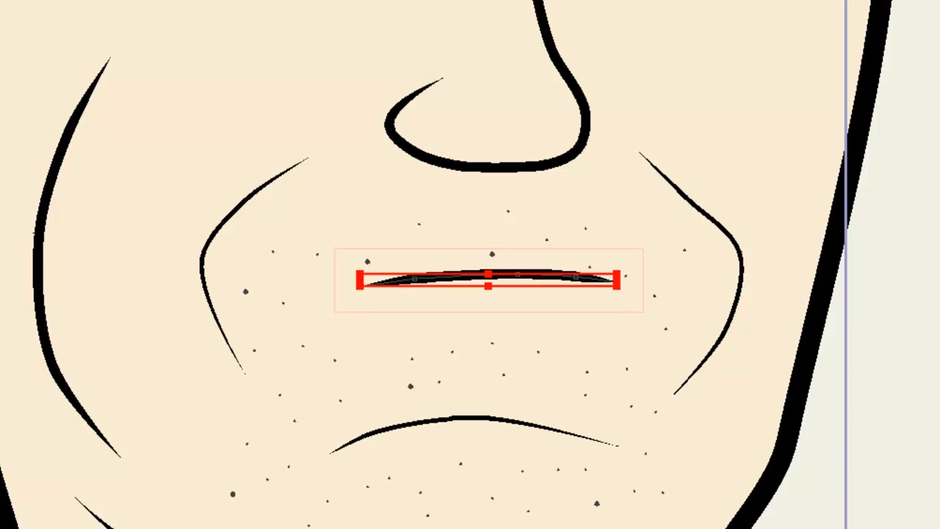
- Examine the mouth shapes in the Mouth group by viewing the Closed, 2, 3, 4 and Wide layers in turn
scroll(445, 273, "up", 3)
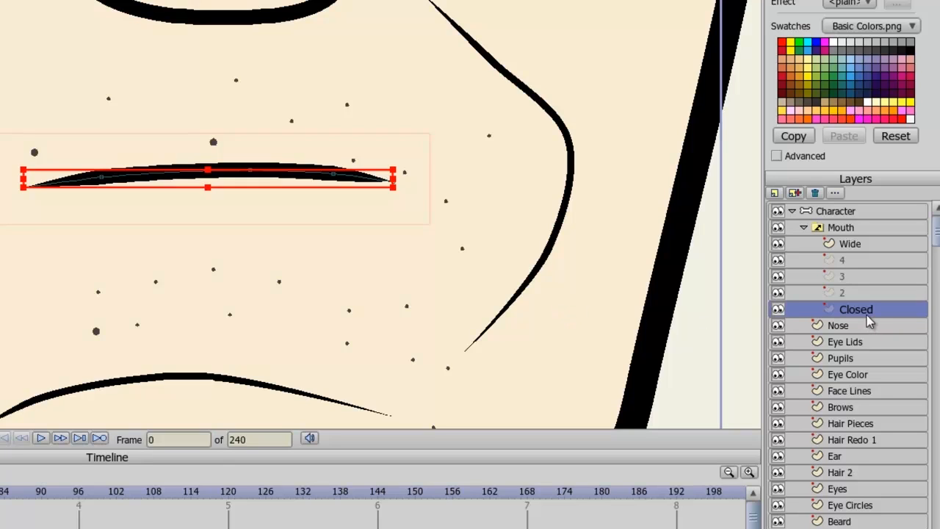
left_click(854, 295)
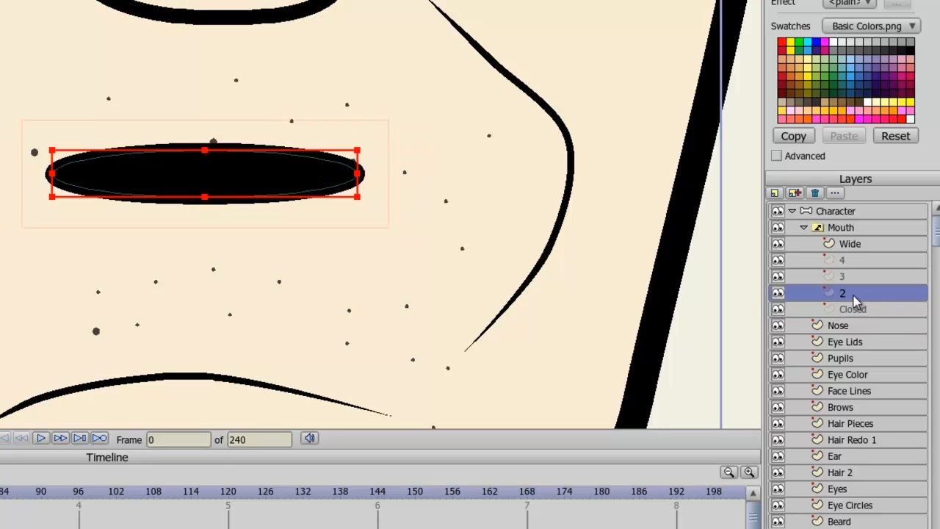
left_click(854, 279)
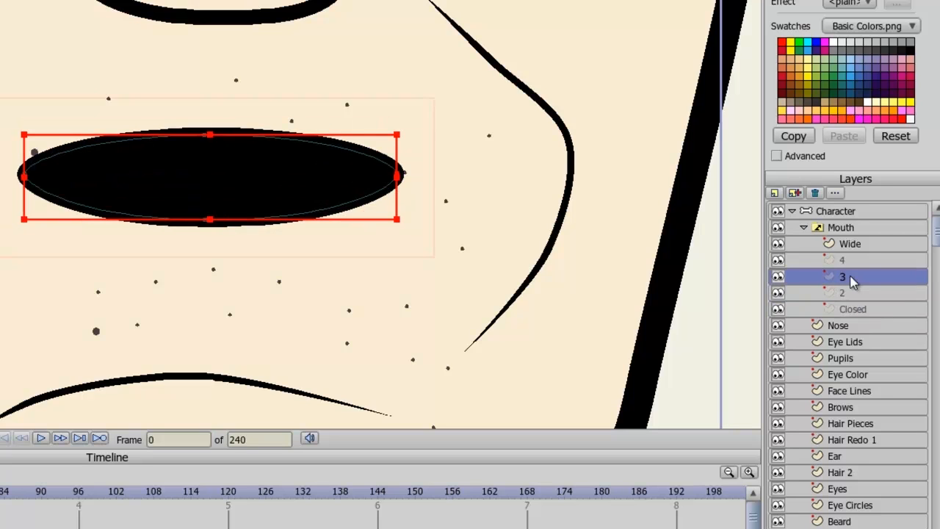
left_click(852, 263)
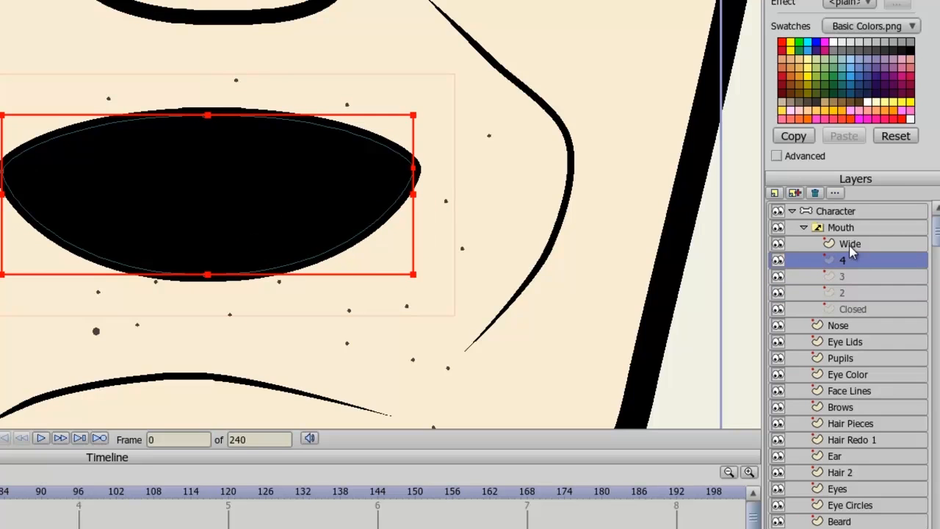
left_click(850, 250)
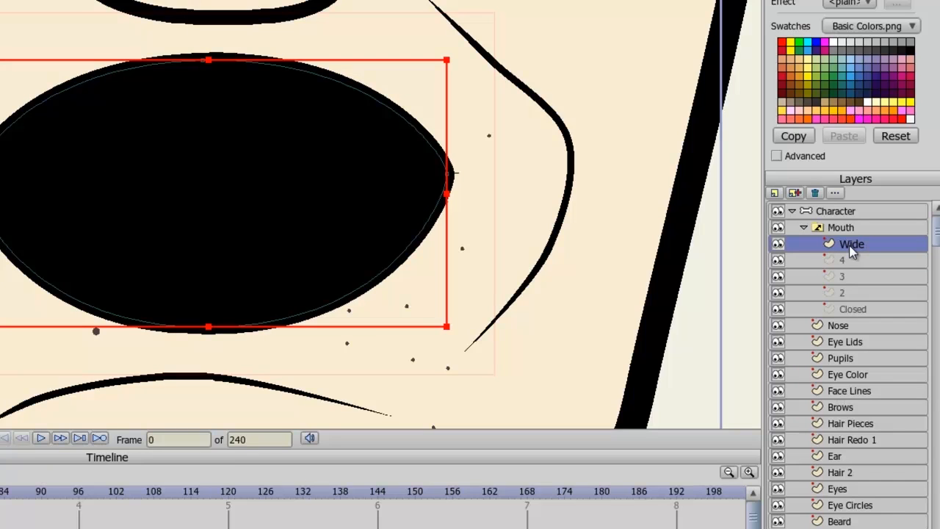
left_click(861, 309)
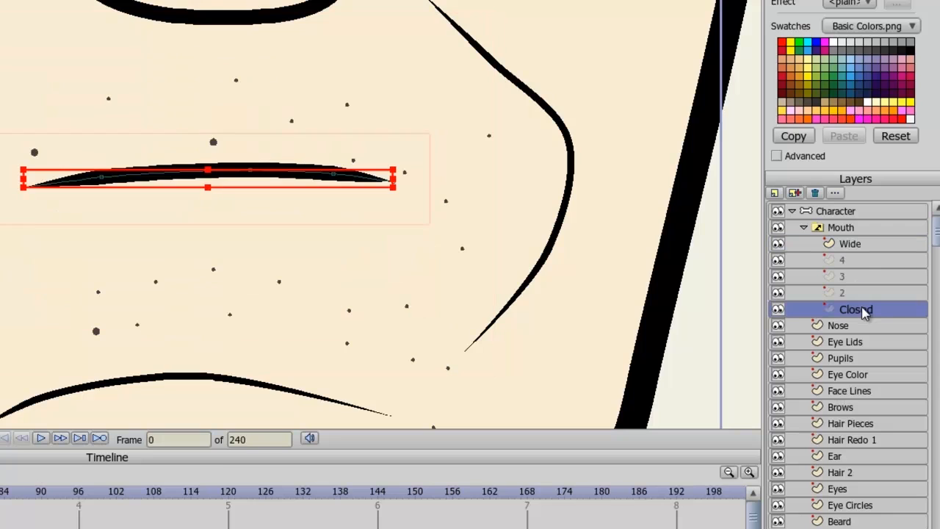
left_click(859, 247)
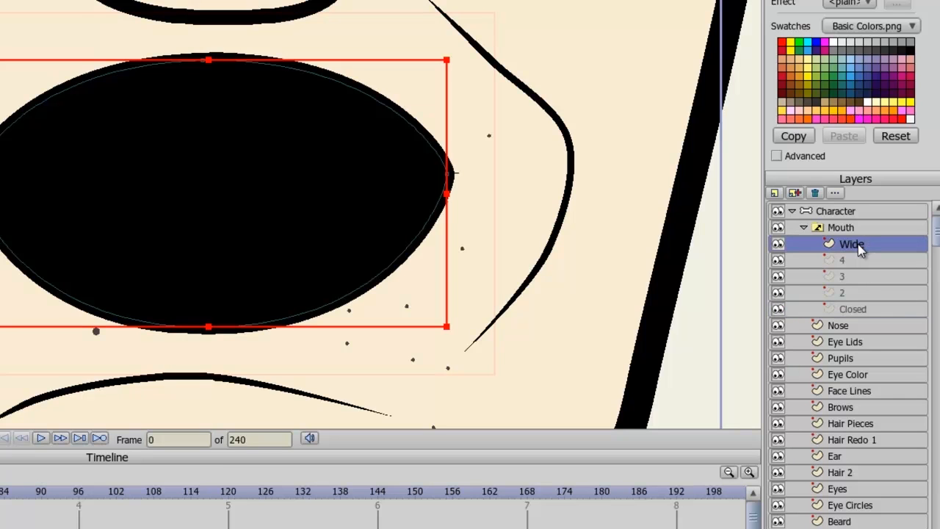
left_click(858, 260)
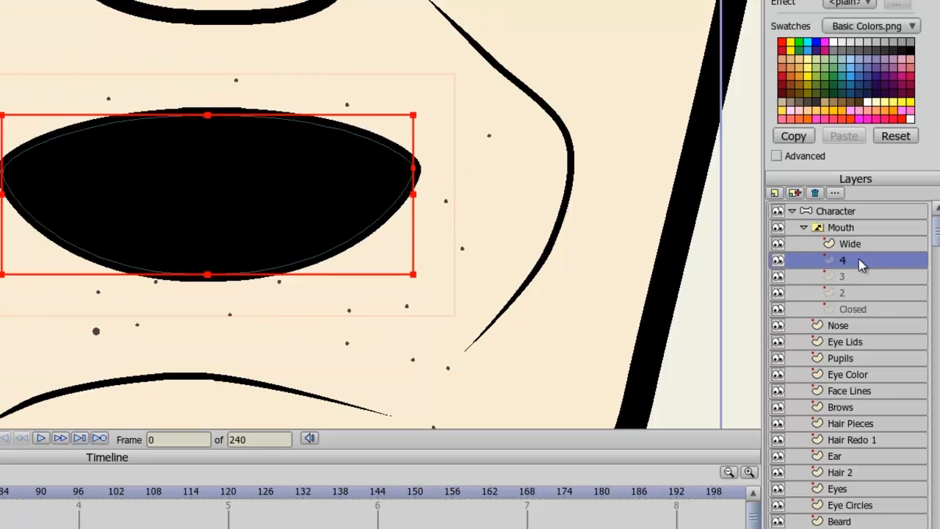
left_click(856, 276)
left_click(854, 293)
left_click(859, 309)
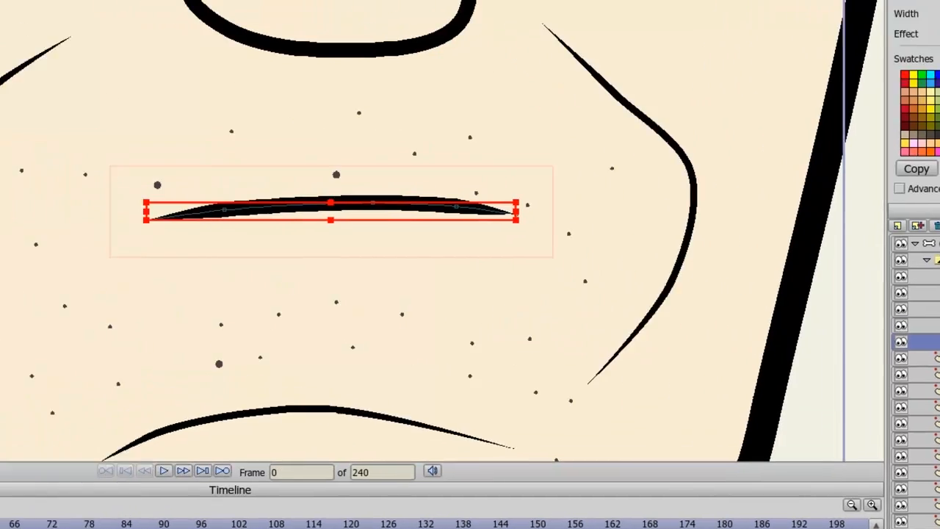
- Import the AudioTest audio file and move its layer out of the Mouth group to directly above it
left_click(21, 8)
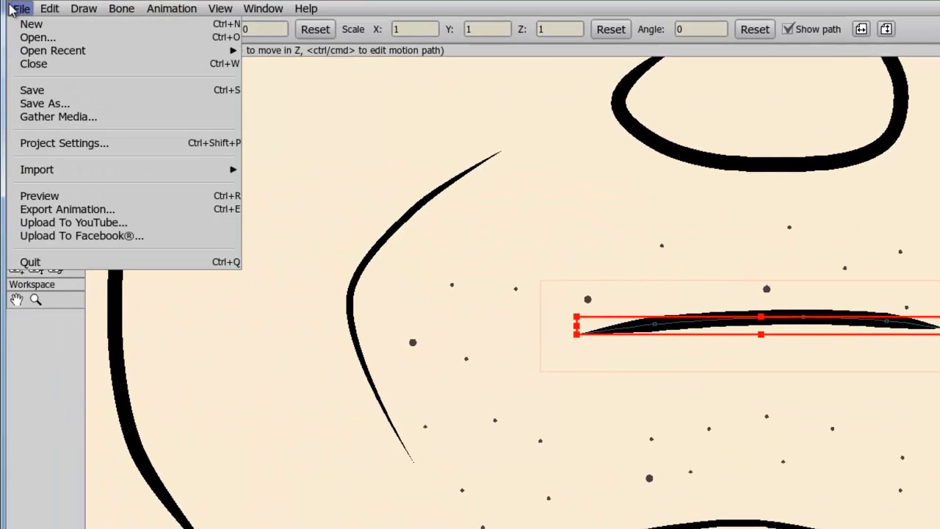
mouse_move(61, 172)
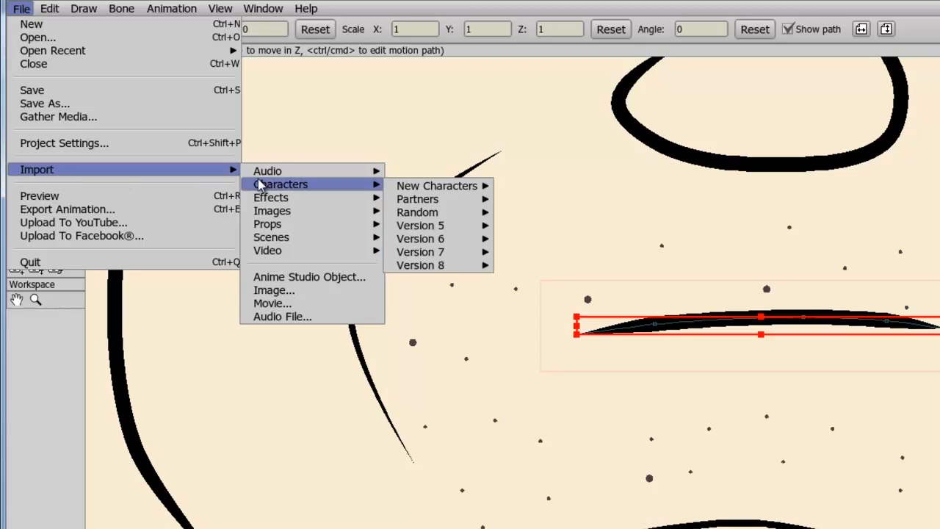
left_click(280, 317)
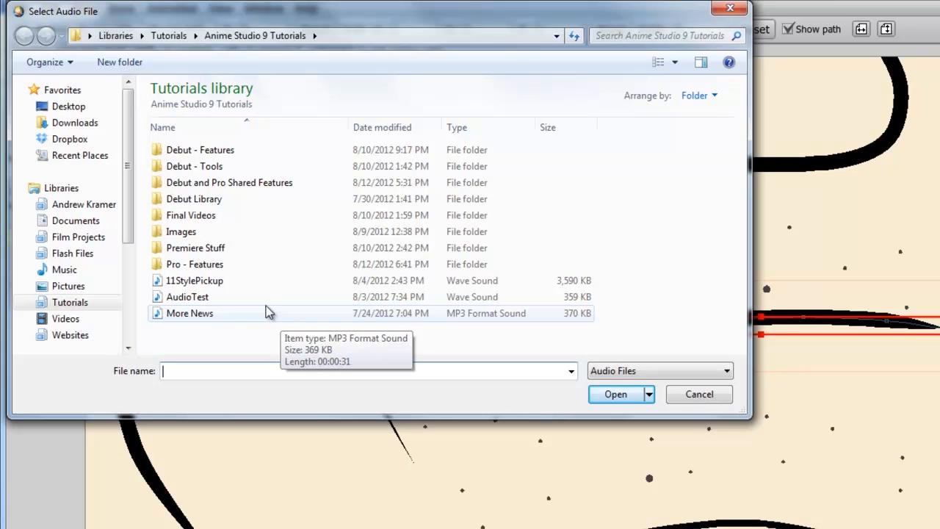
left_click(214, 296)
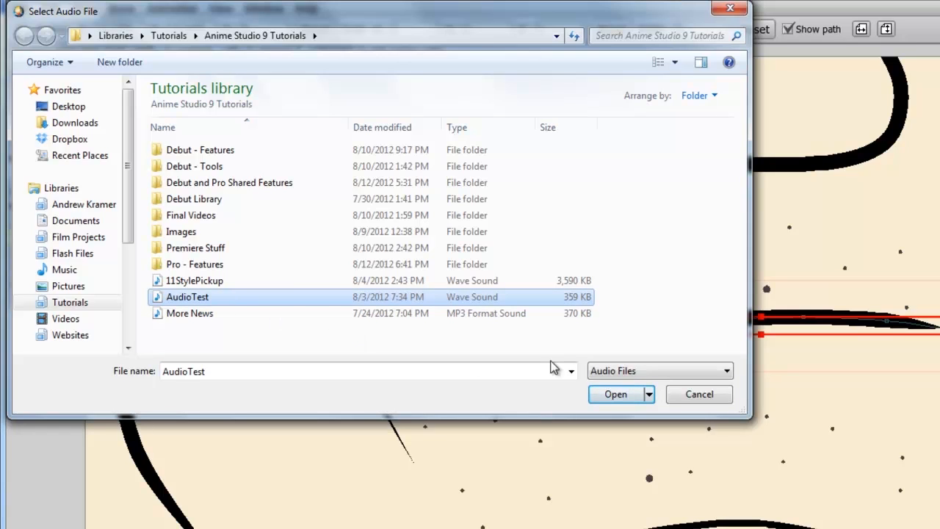
left_click(608, 405)
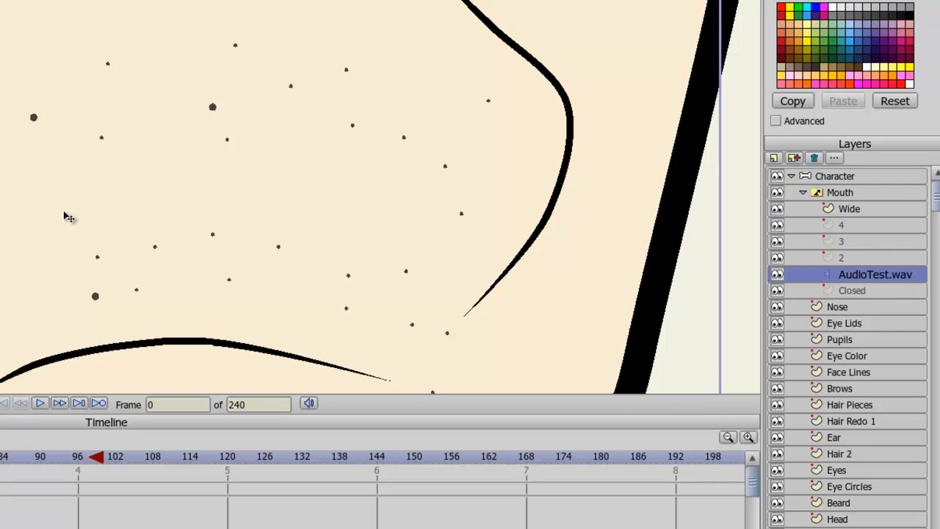
left_click_drag(880, 282, 863, 192)
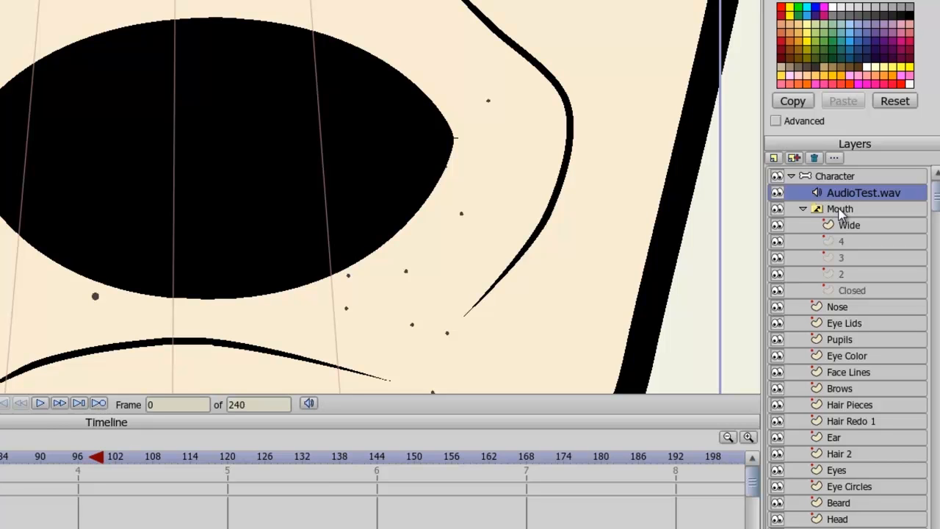
- Set the Mouth switch layer's audio sync source to AudioTest.wav
double_click(839, 209)
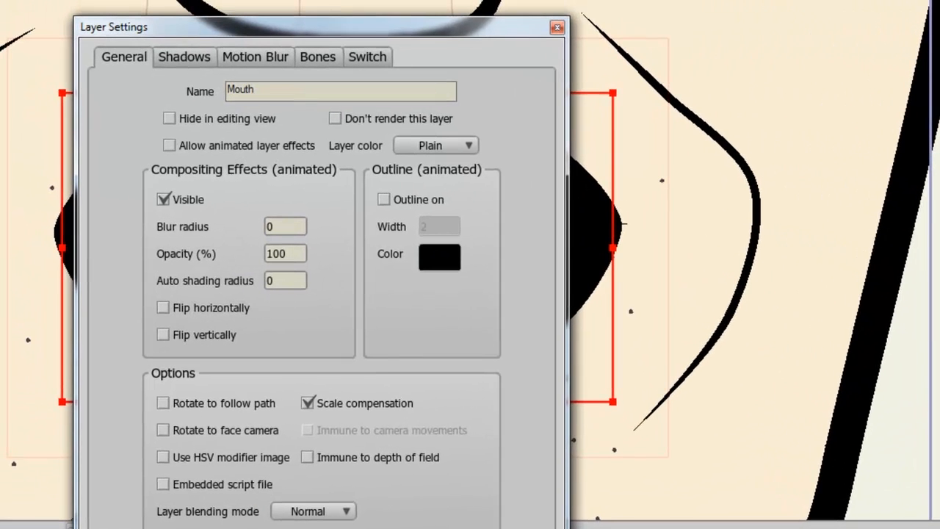
left_click(376, 63)
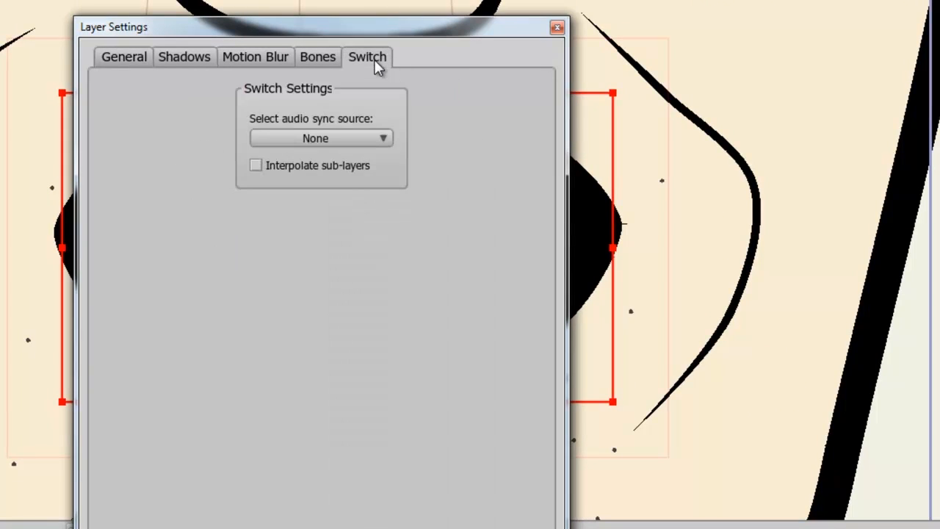
left_click(376, 138)
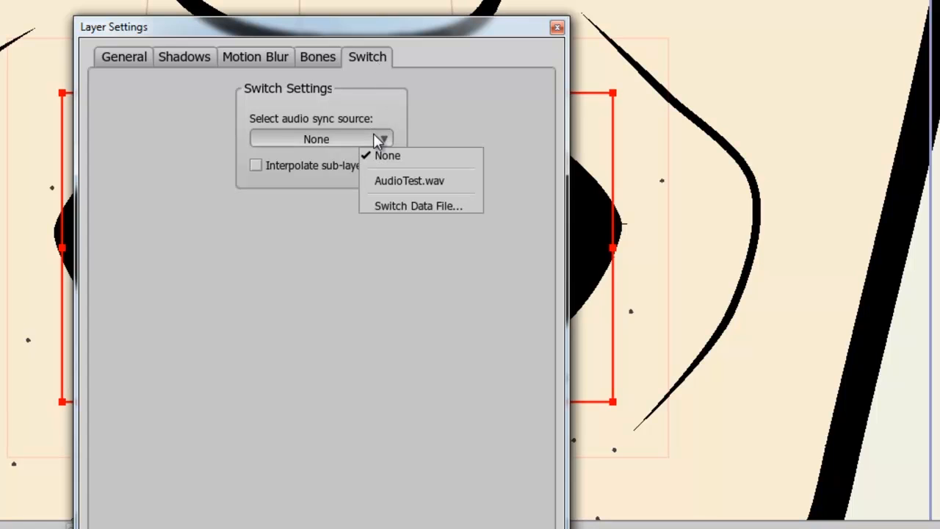
left_click(395, 180)
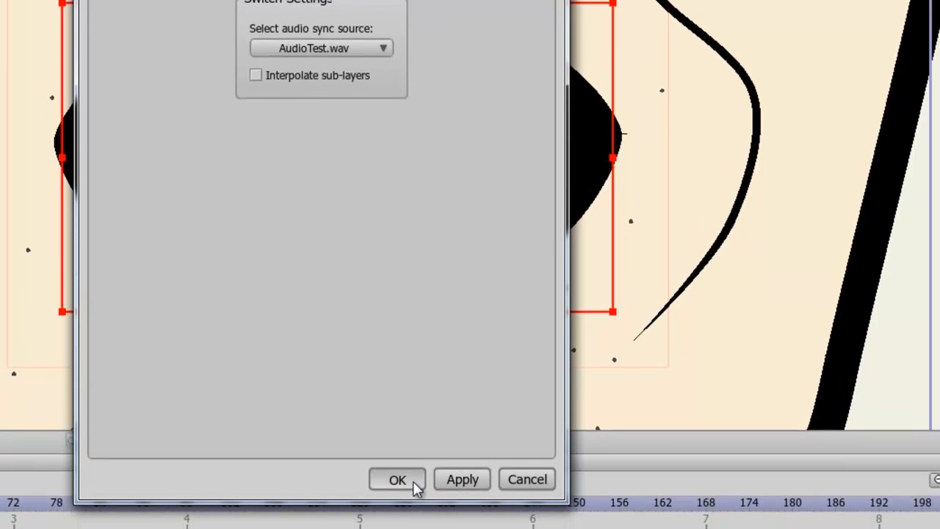
left_click(397, 479)
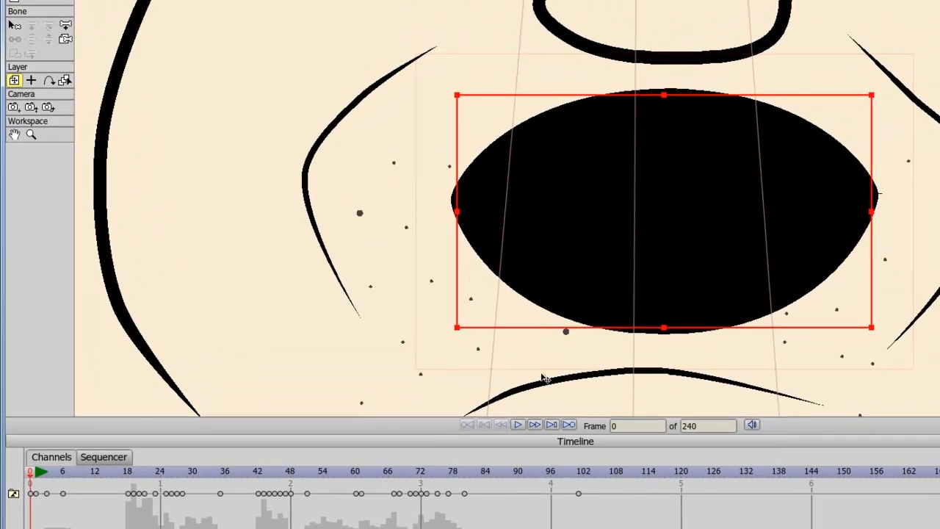
- Play back the animation with the whole head in view to check the lip sync
scroll(736, 283, "down", 4)
scroll(565, 358, "down", 3)
left_click(517, 425)
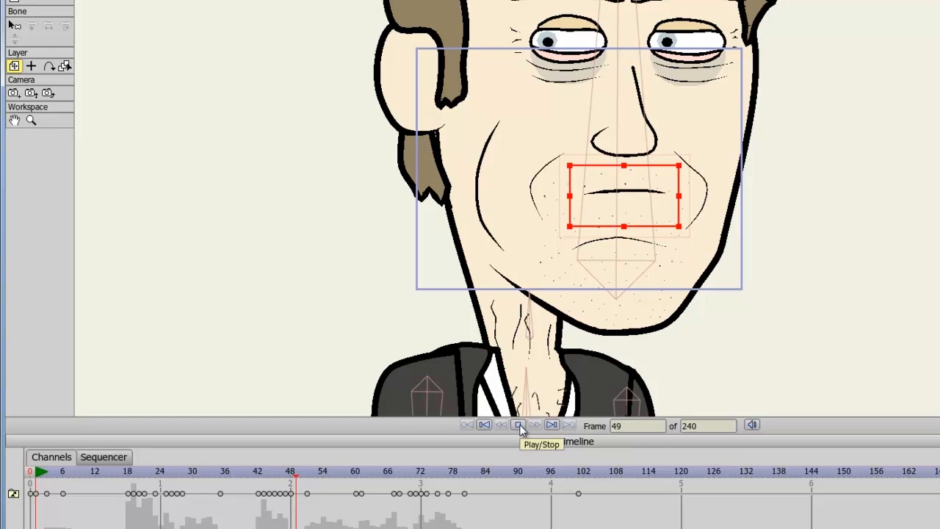
left_click(518, 425)
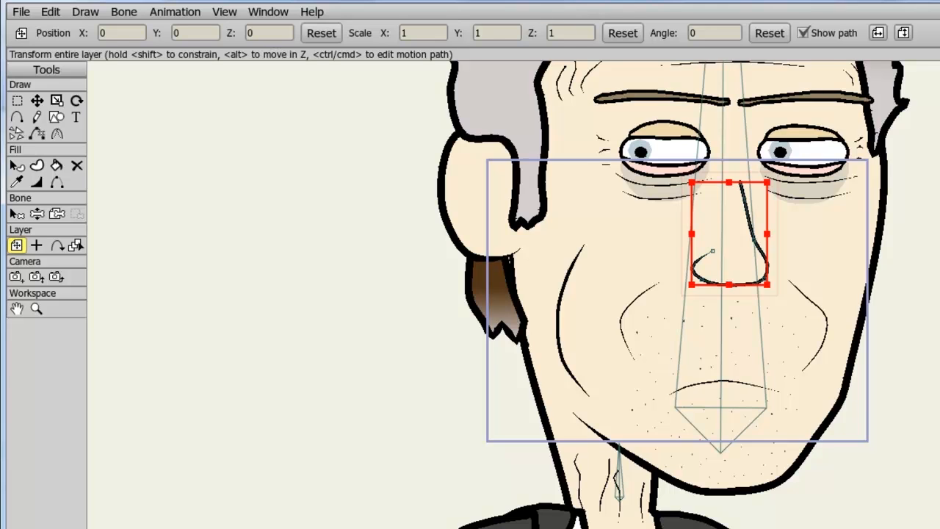
- Import the Mouth 1 object from the Mouths Anime Studio file into the character
left_click(24, 16)
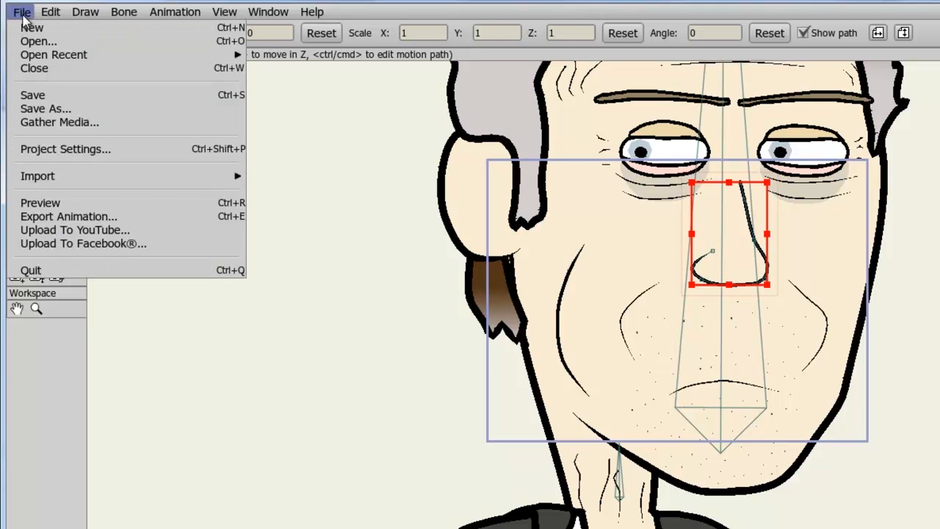
mouse_move(52, 178)
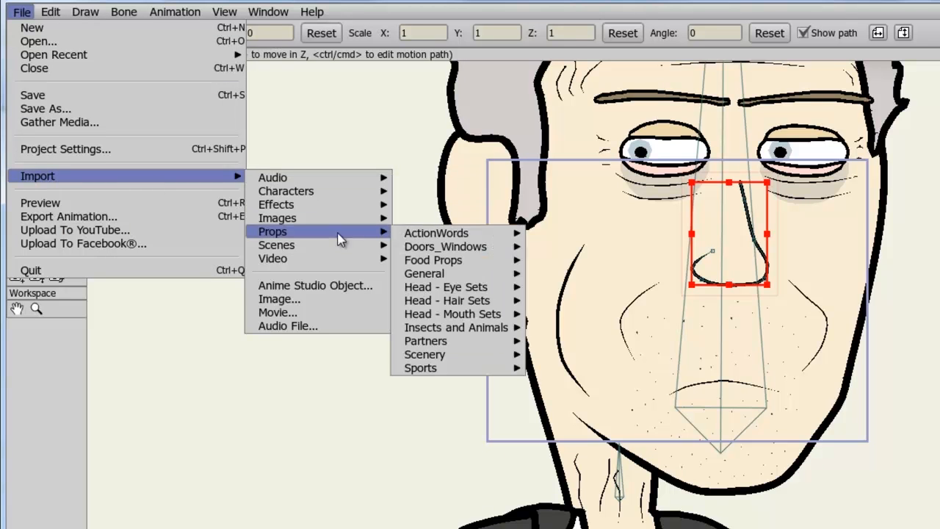
left_click(335, 286)
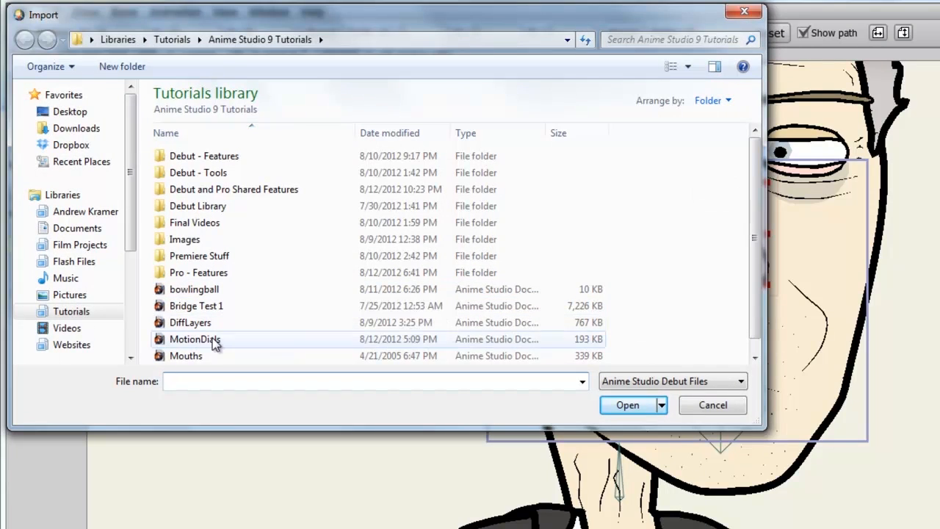
left_click(198, 356)
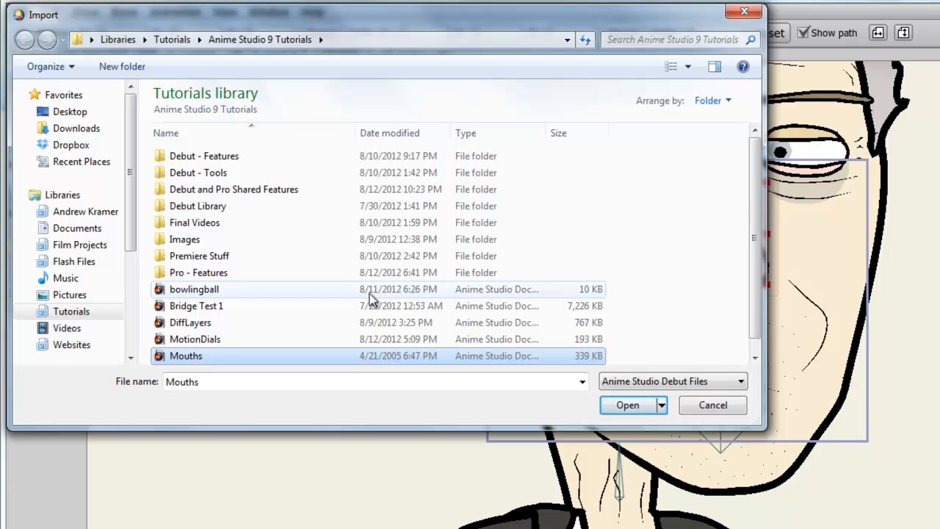
left_click(636, 407)
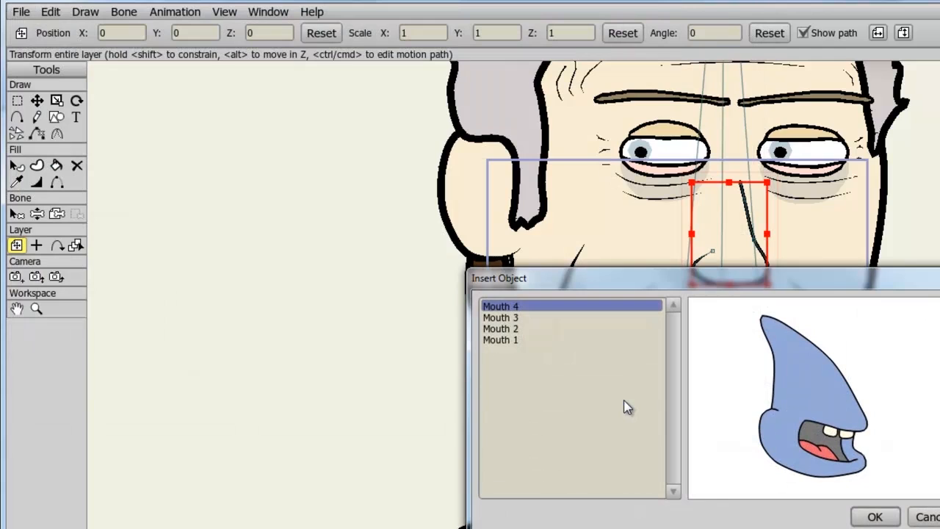
left_click(506, 340)
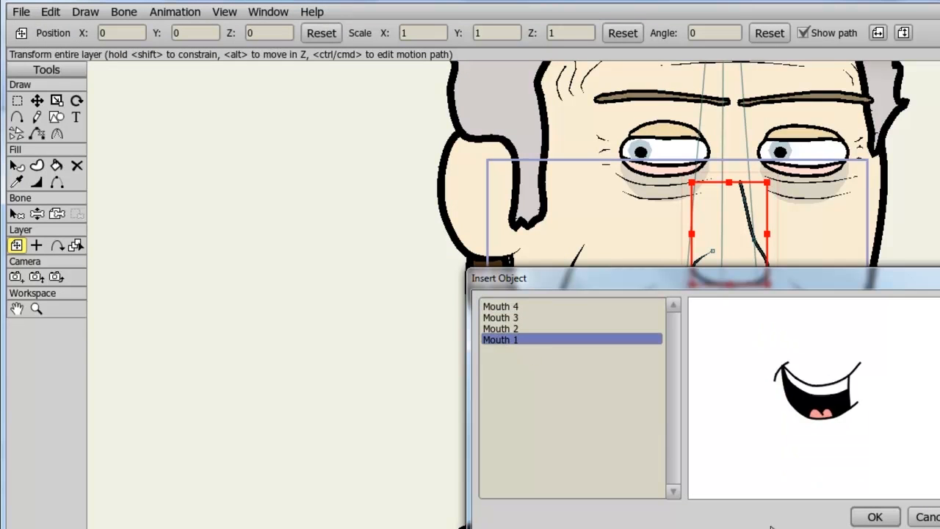
left_click(870, 516)
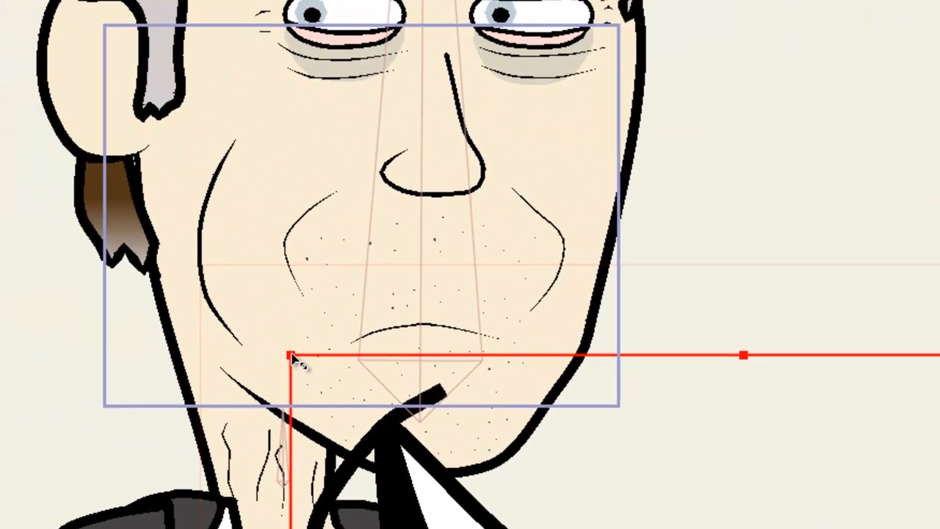
- Scale down the imported mouth and place it on the face between the nose and chin
left_click_drag(296, 363, 308, 245)
left_click_drag(249, 201, 377, 365)
mouse_move(489, 425)
left_mouse_down()
mouse_move(411, 306)
mouse_move(416, 316)
left_mouse_up()
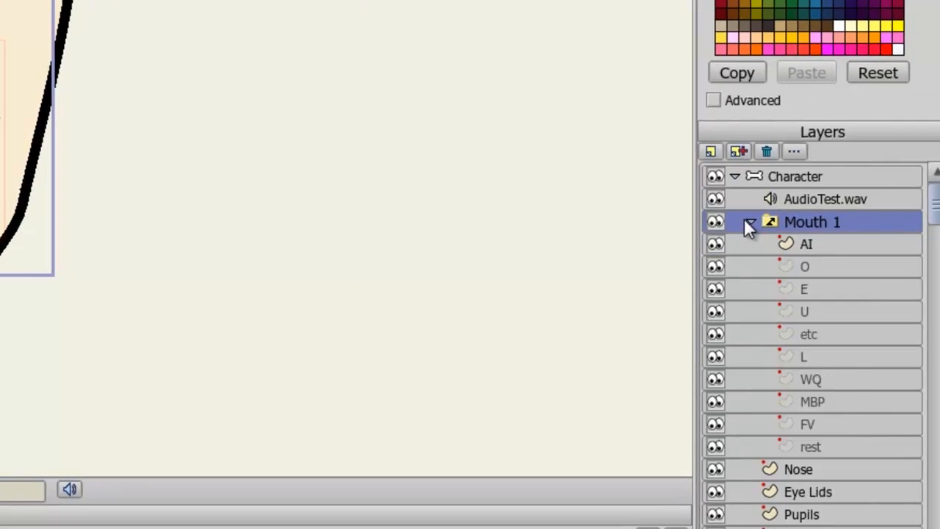
- Preview the AI, O, E and U shapes of Mouth 1 and nudge the whole mouth slightly down on the face
left_click(806, 246)
left_click(843, 269)
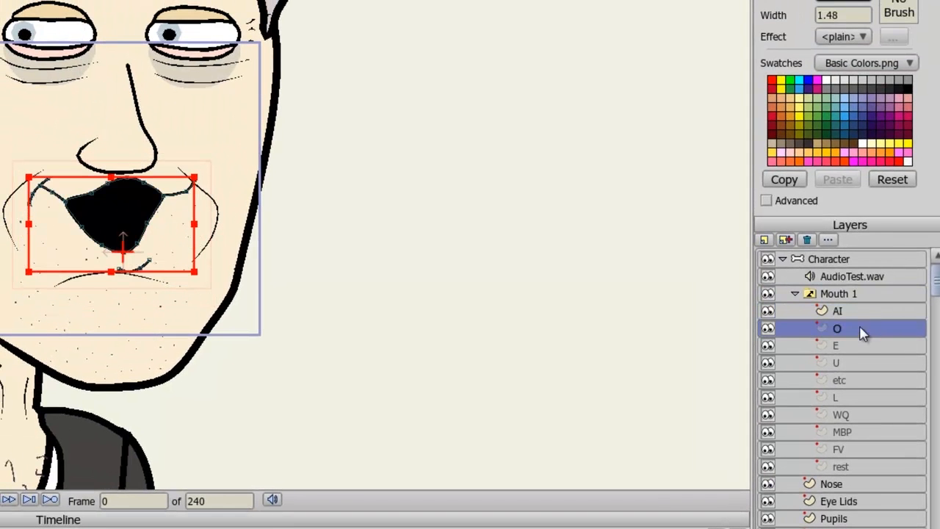
left_click(861, 347)
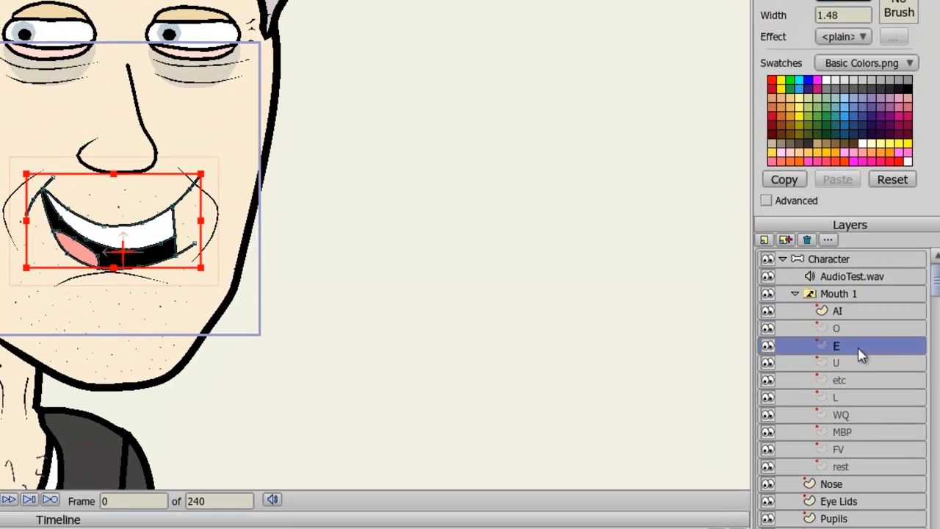
left_click(860, 364)
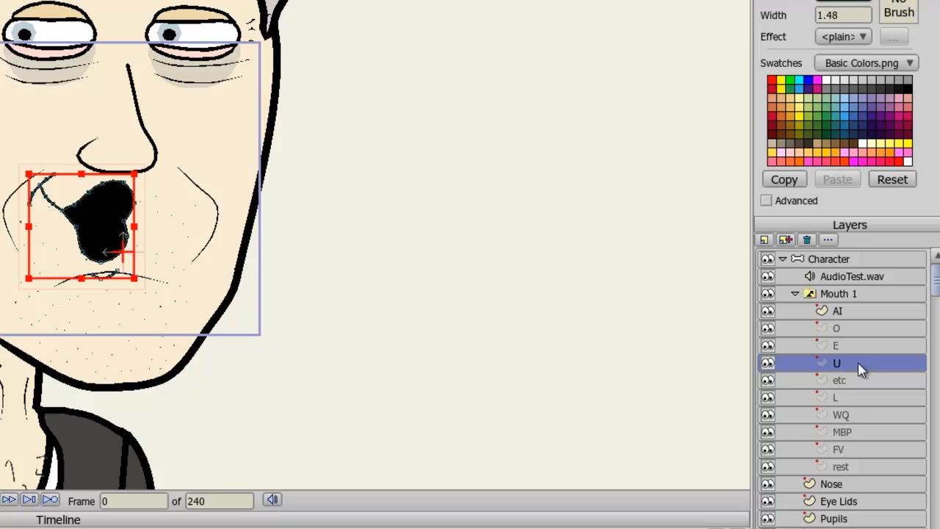
left_click(851, 295)
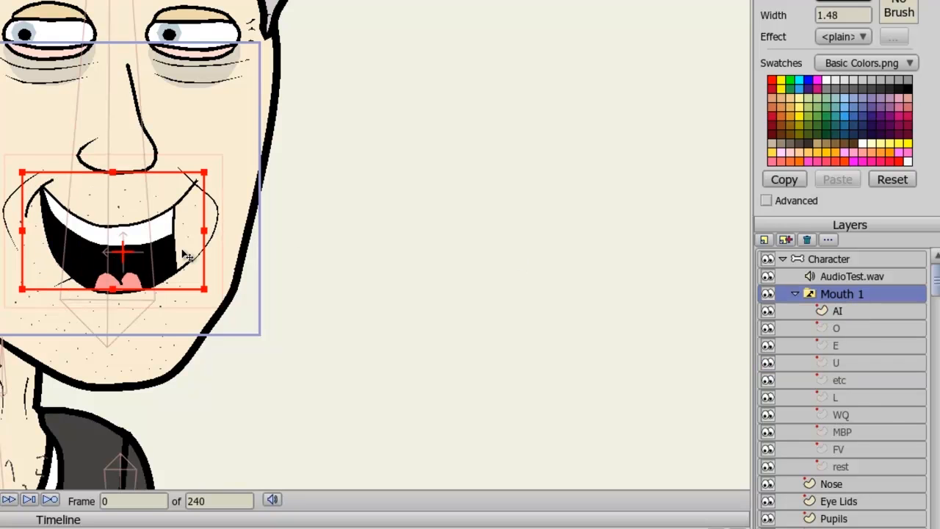
left_click_drag(165, 255, 163, 264)
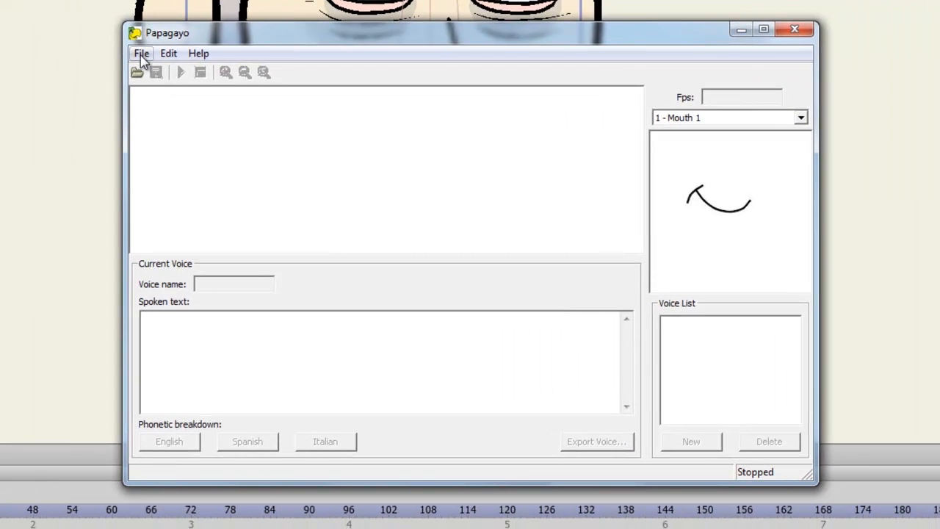
- Open the AudioTest wave file in Papagayo and play it back
left_click(141, 54)
left_click(147, 77)
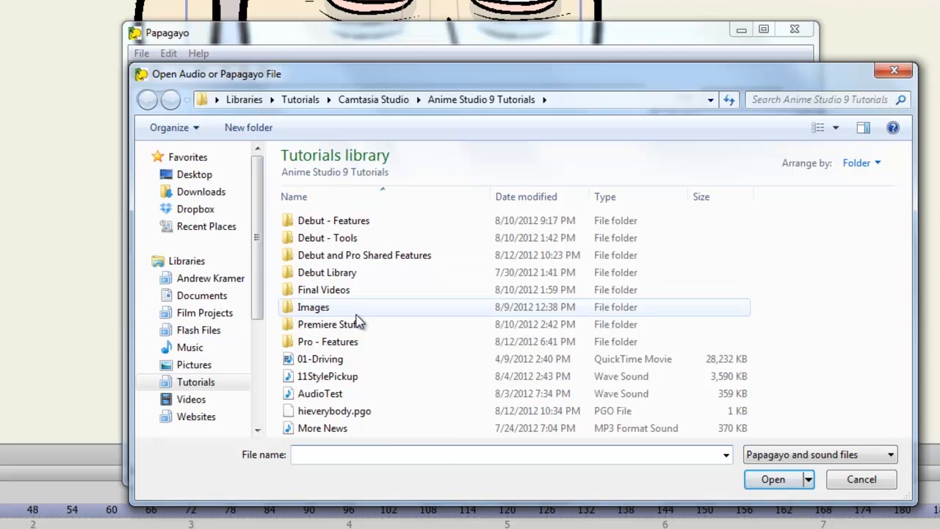
left_click(332, 394)
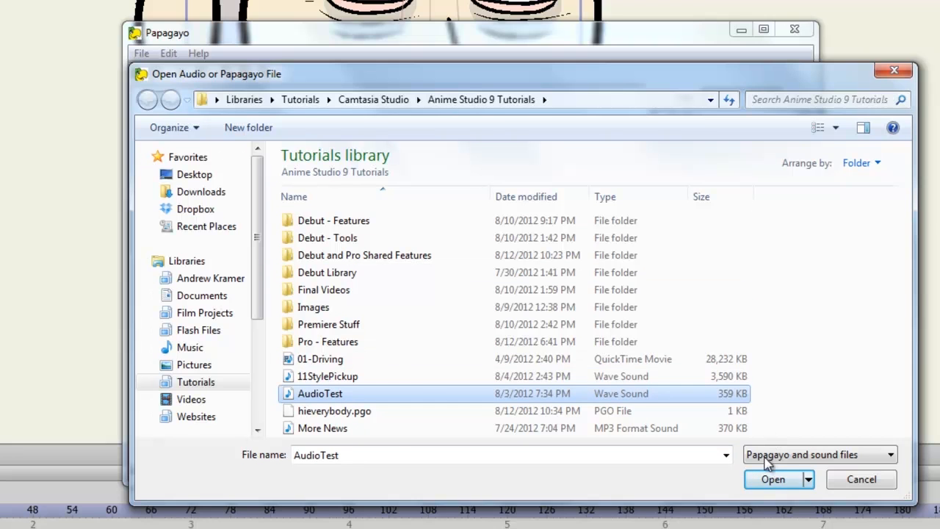
left_click(773, 479)
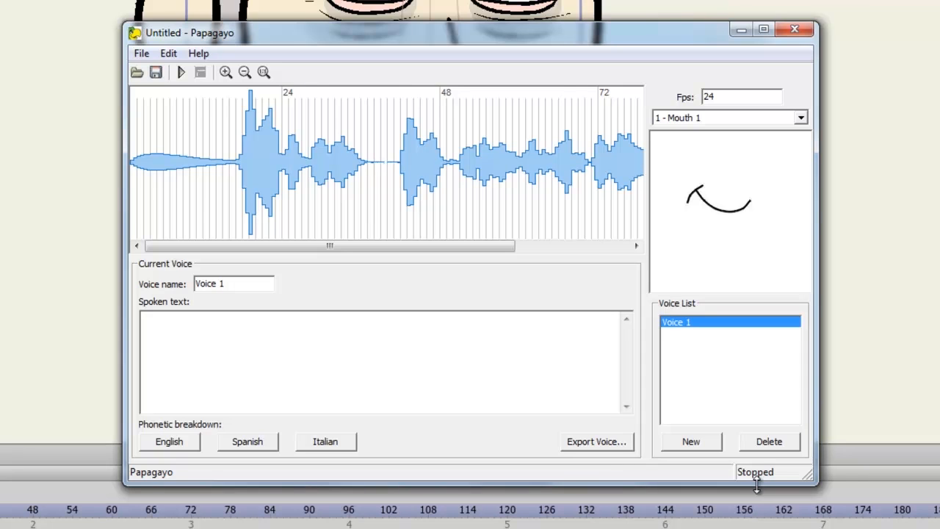
left_click(180, 72)
- Enter "Hi everybody, I'm recording in Anime Studio!" as the spoken text of Voice 1
type("Hi everyb")
type("ody, I'")
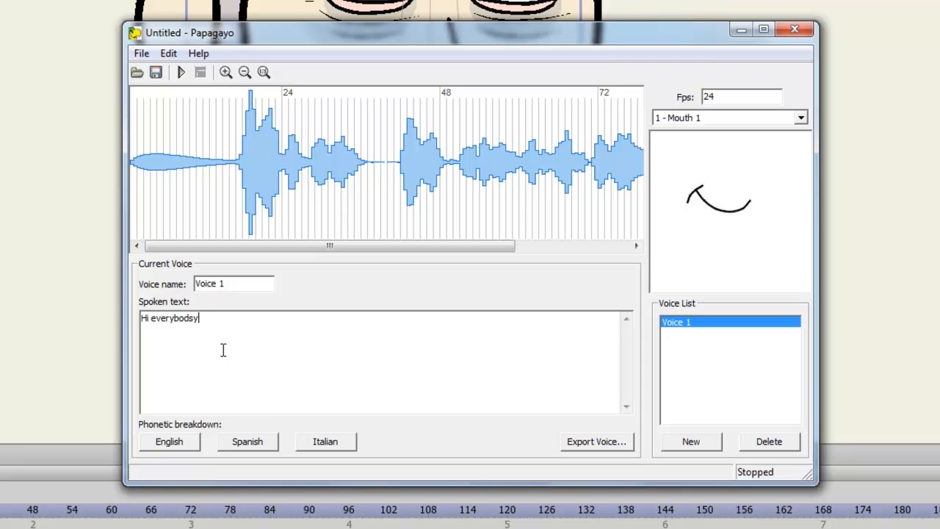
type("m recording in Anime Stu")
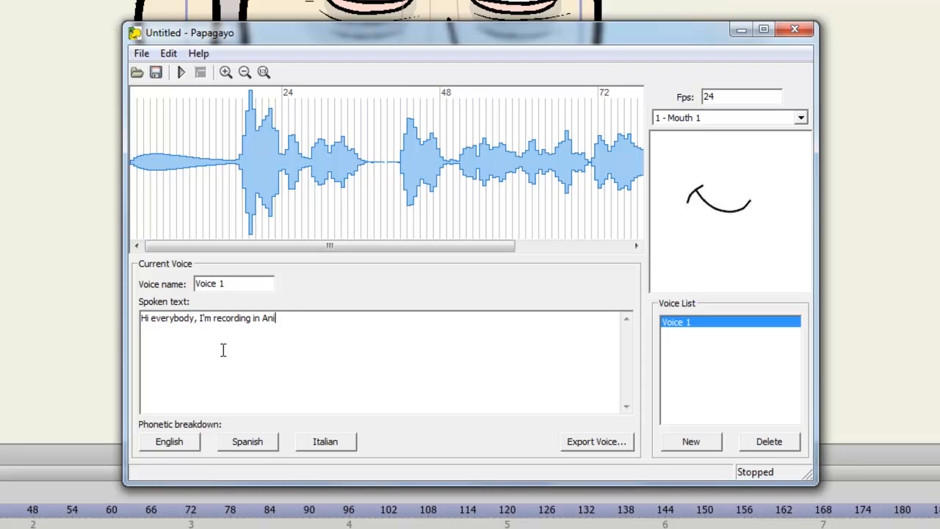
key("BackSpace")
type("tuy")
key("BackSpace")
type("dio!")
- Run the English phonetic breakdown and define the unknown word Anime as AI E MBP AI
left_click(172, 449)
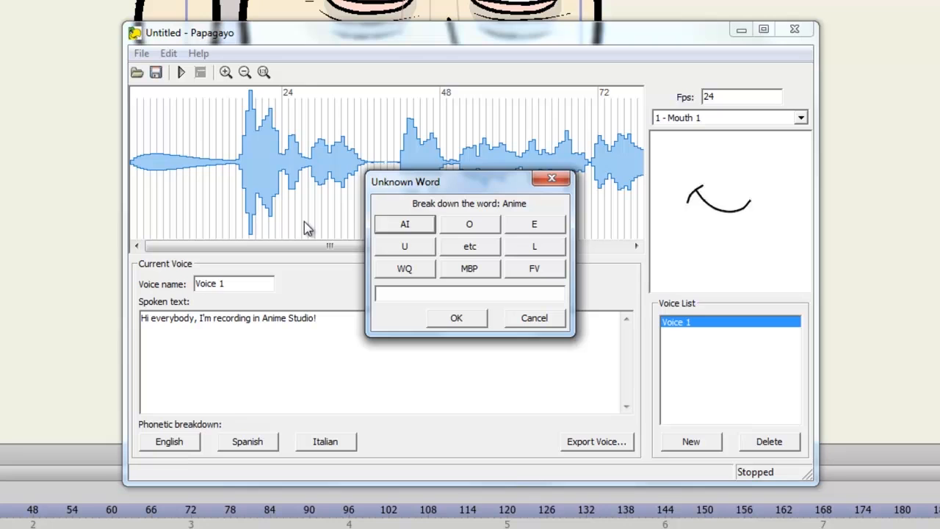
left_click(405, 225)
left_click(538, 226)
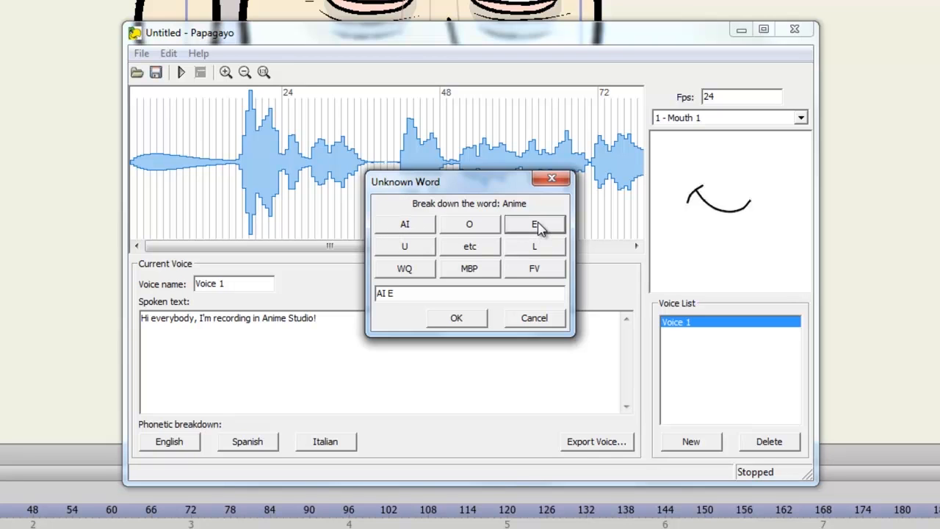
left_click(483, 280)
left_click(412, 228)
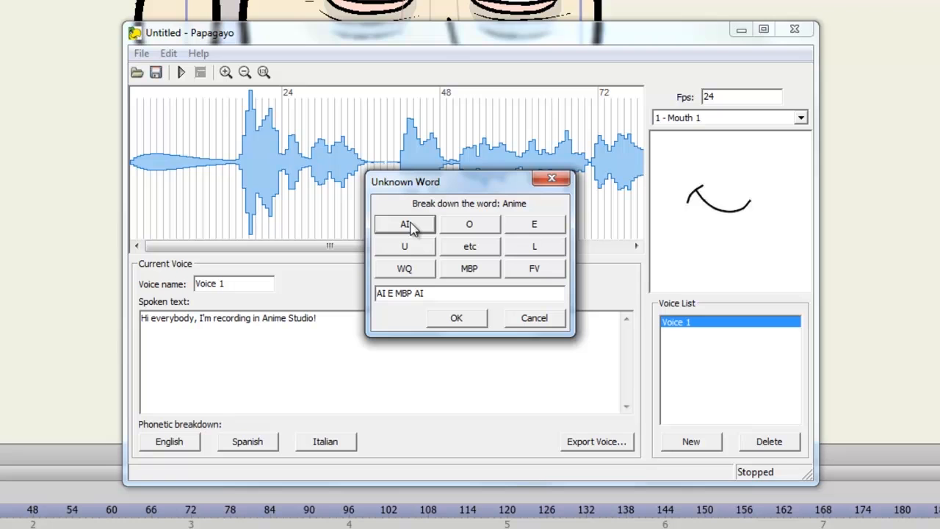
left_click(456, 317)
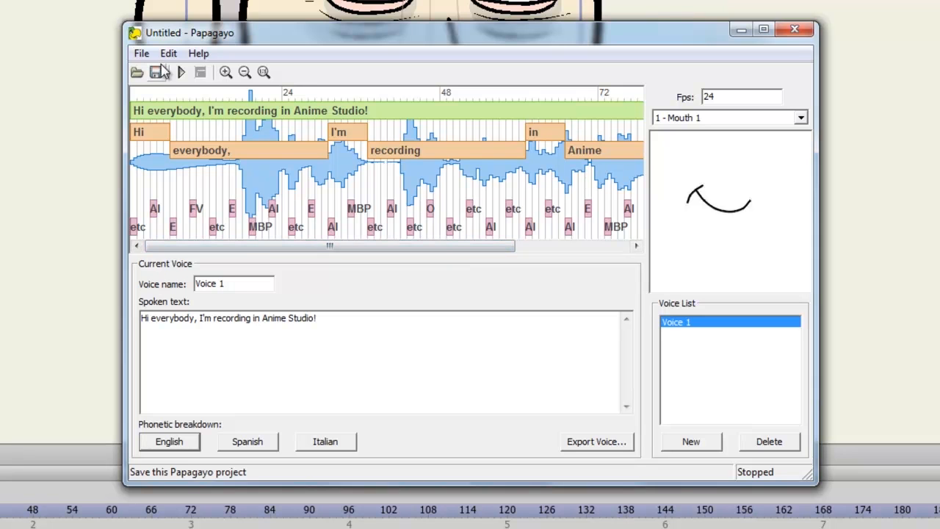
- Play the broken-down voice and move the start of the whole phrase to where speech begins in the waveform
left_click(181, 73)
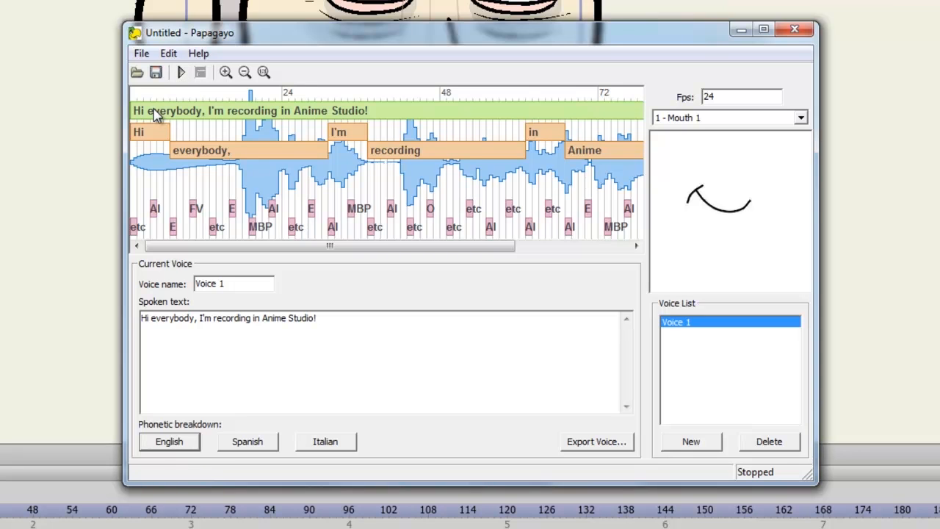
left_click_drag(154, 115, 247, 118)
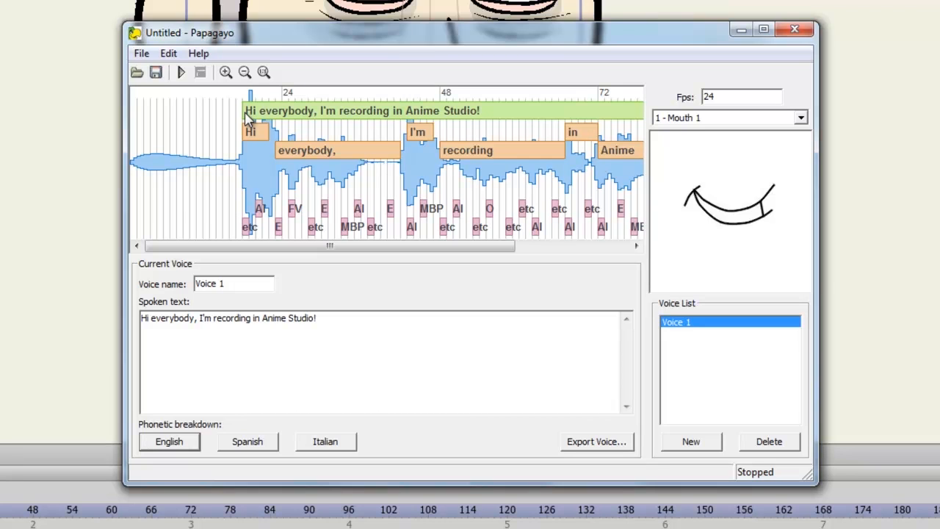
left_click_drag(248, 94, 272, 101)
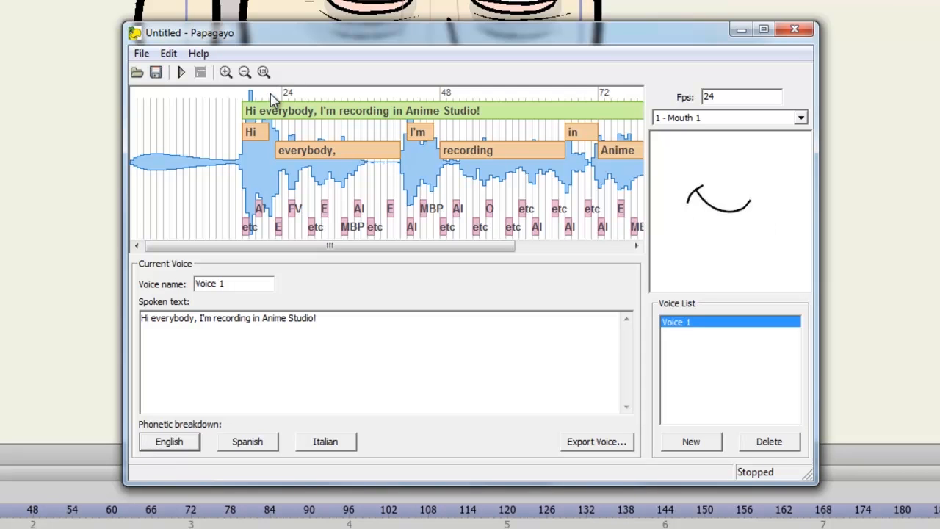
- Shorten "everybody," to end where its sound fades out and shift "I'm" to the start of the following sound
left_click_drag(272, 99, 367, 107)
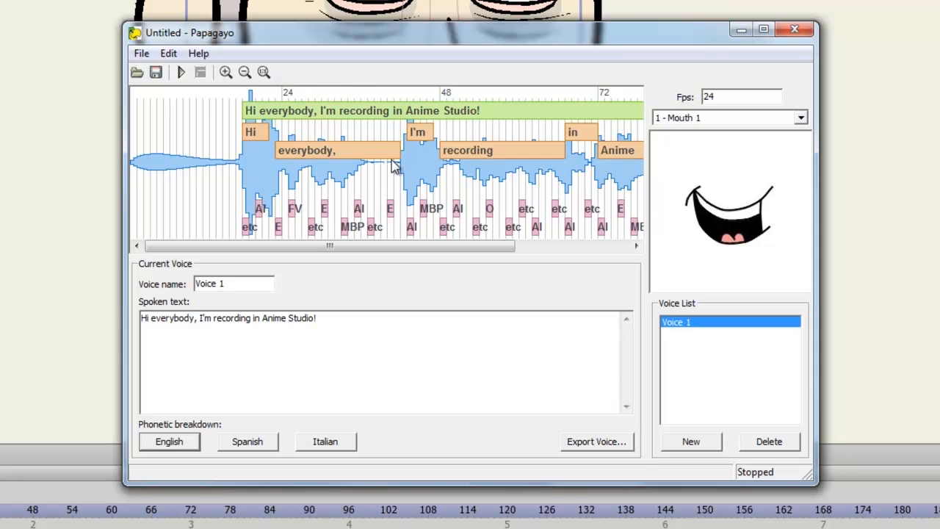
left_click_drag(400, 152, 363, 152)
left_click_drag(364, 99, 406, 108)
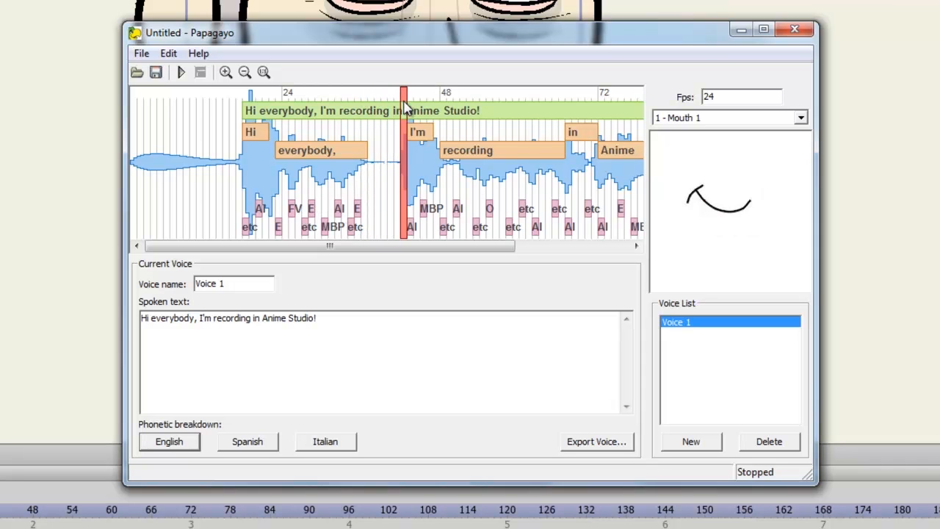
left_click_drag(406, 130, 403, 137)
- Scrub the audio and fit "recording" to its sound, starting directly after "I'm" and ending earlier
mouse_move(408, 101)
left_mouse_down()
mouse_move(428, 102)
mouse_move(429, 134)
mouse_move(432, 100)
left_mouse_up()
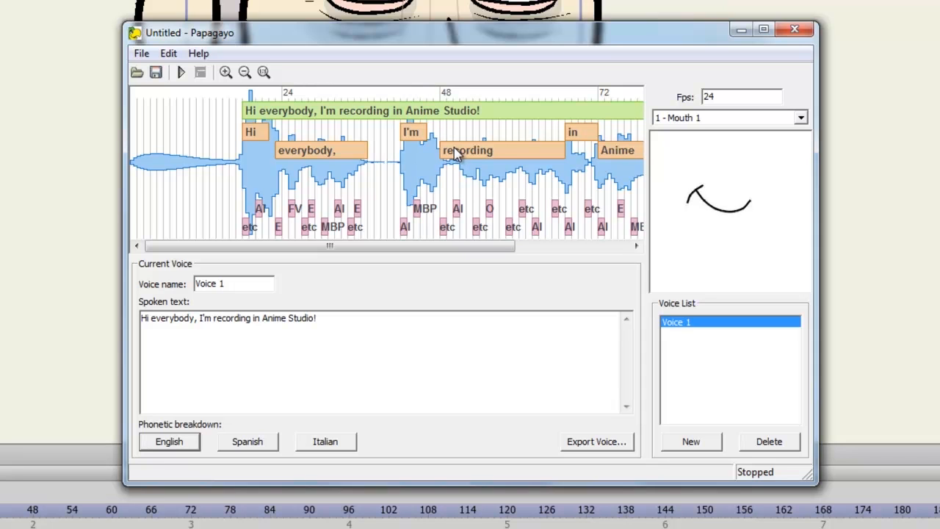
left_click_drag(452, 148, 431, 152)
left_click_drag(425, 97, 506, 121)
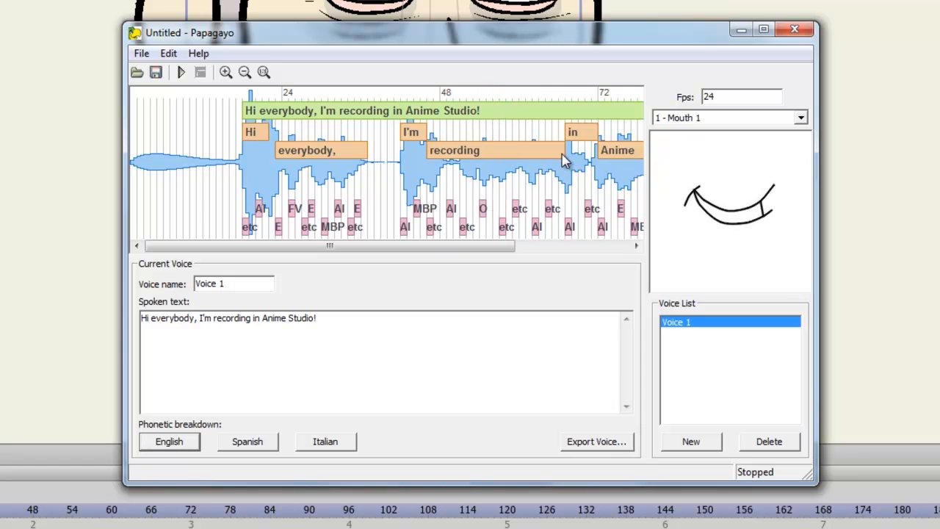
left_click_drag(556, 160, 505, 155)
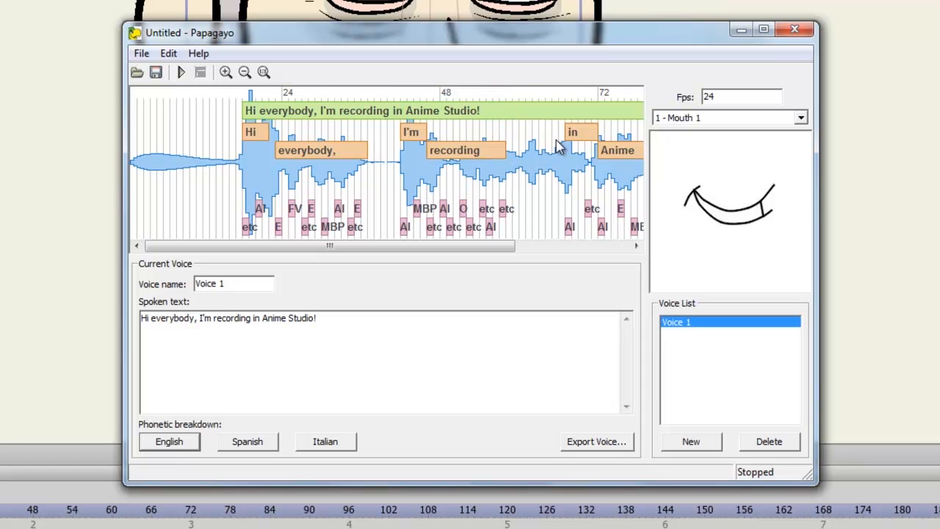
- Move "in" directly after "recording", start "Anime" directly after "in" and fit its end to the audio
left_click_drag(580, 136, 521, 135)
left_click_drag(499, 101, 530, 133)
left_click_drag(599, 154, 538, 146)
left_click_drag(540, 97, 580, 100)
left_click_drag(504, 248, 558, 248)
left_click(514, 157)
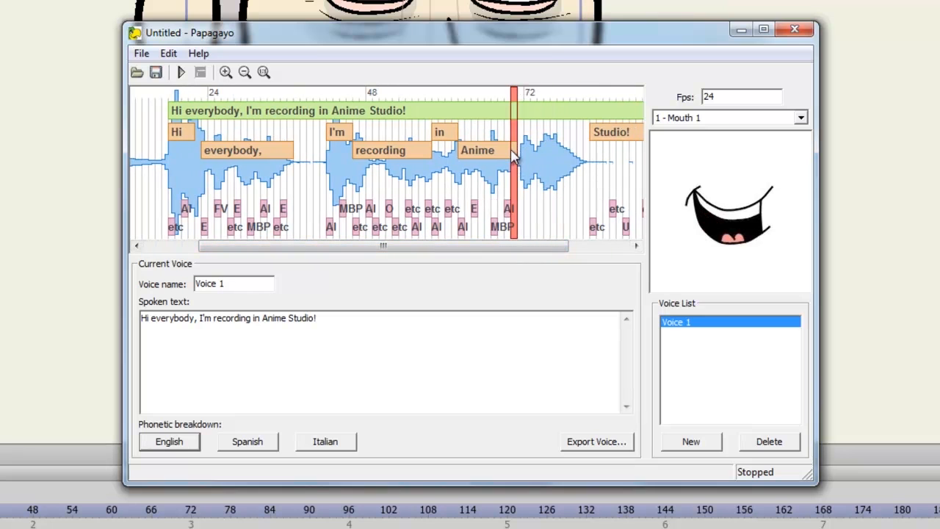
- Start "Studio!" directly after "Anime" and shorten it to end with the last sound in the waveform
left_click_drag(597, 136, 502, 136)
left_click_drag(501, 93, 593, 115)
left_click_drag(538, 250, 593, 254)
left_click_drag(613, 142, 510, 147)
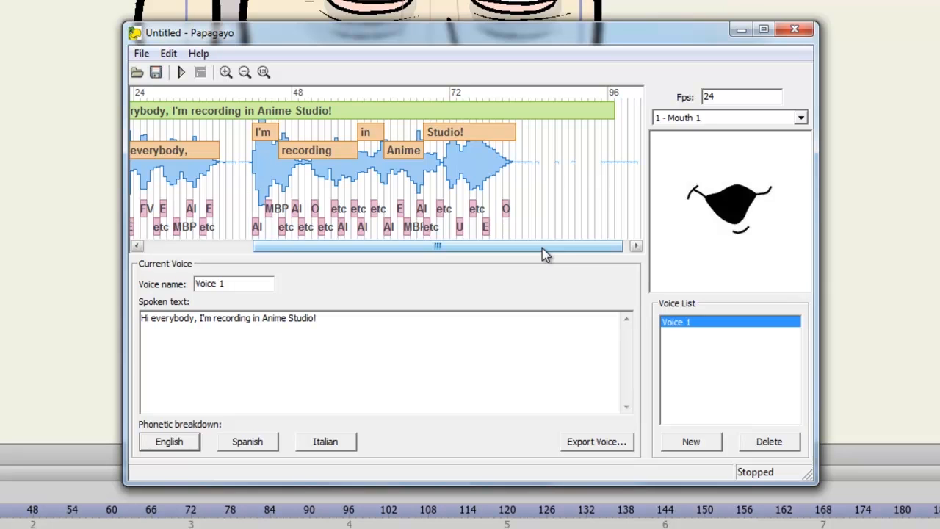
- Play the retimed voice from the beginning to check the mouth shapes against the audio
left_click_drag(545, 254, 401, 274)
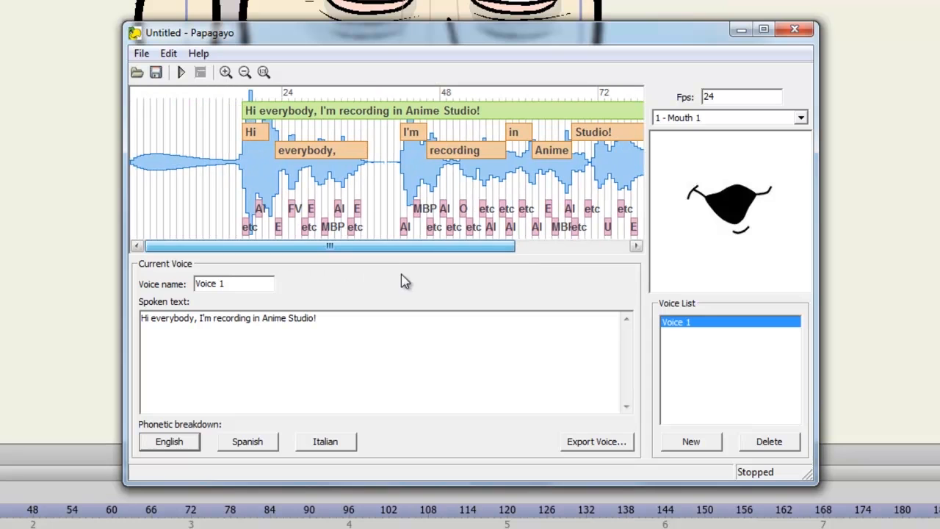
left_click(132, 105)
left_click(181, 72)
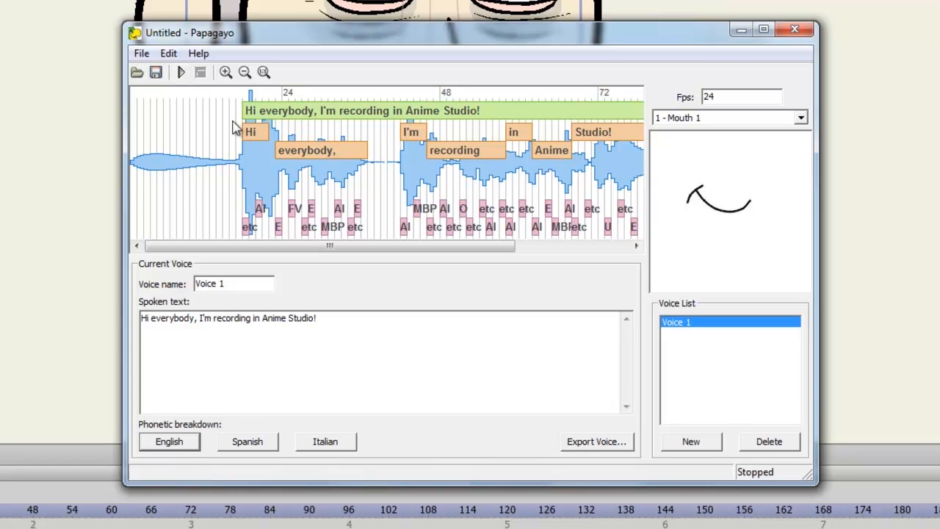
- Export the voice as a Moho switch file named hieverybody1
left_click(581, 444)
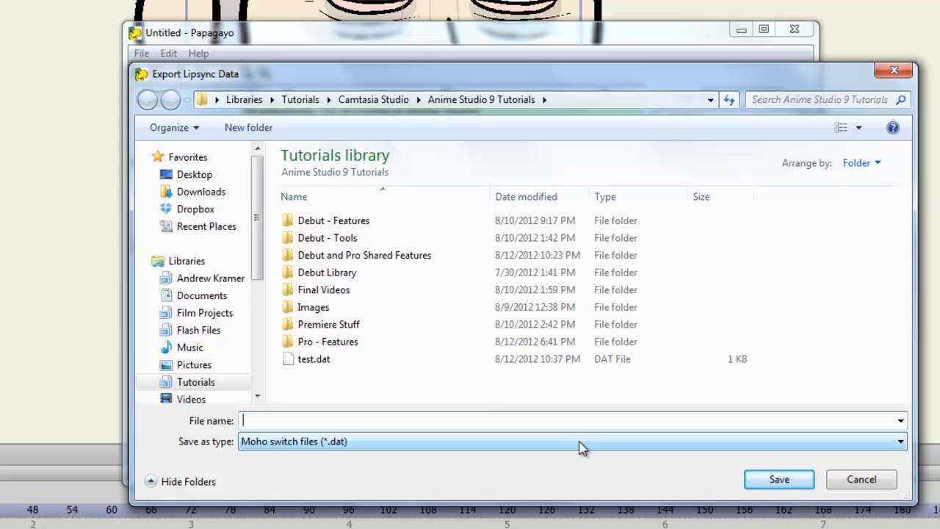
type("hieverybody")
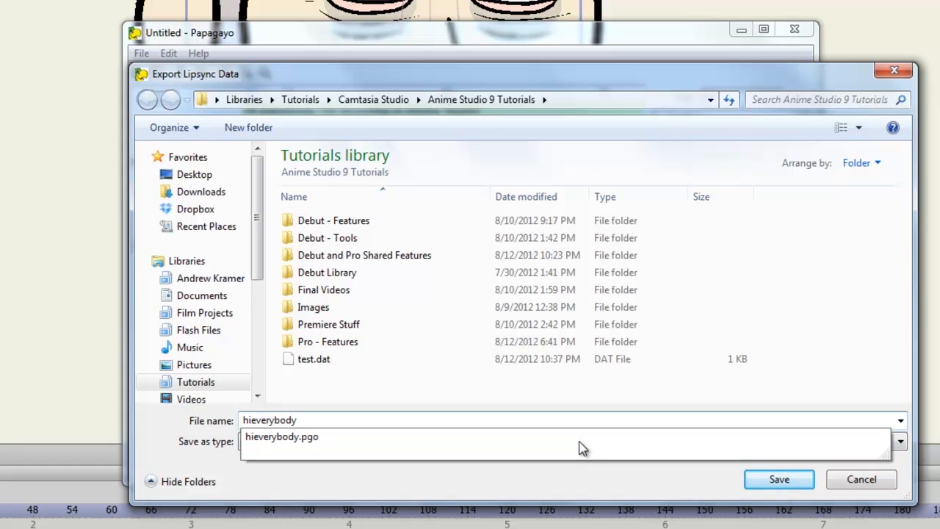
type("1")
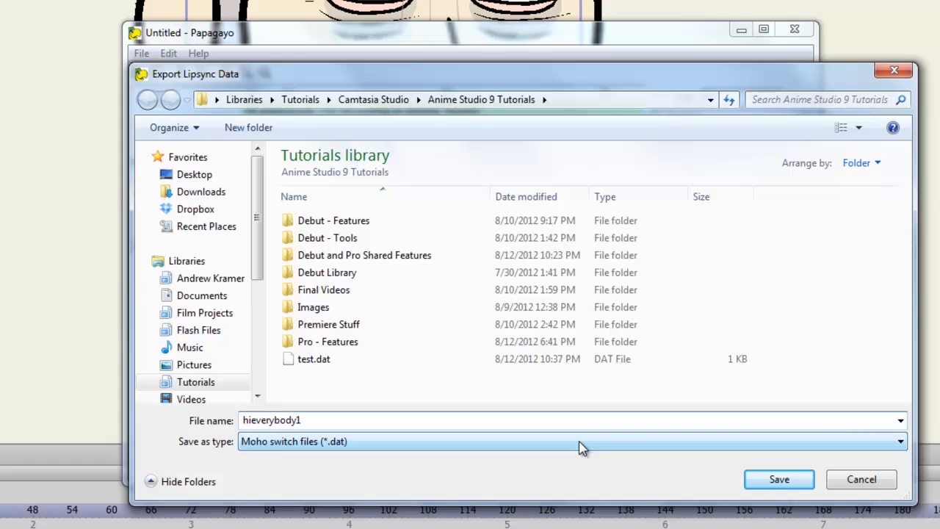
left_click(779, 478)
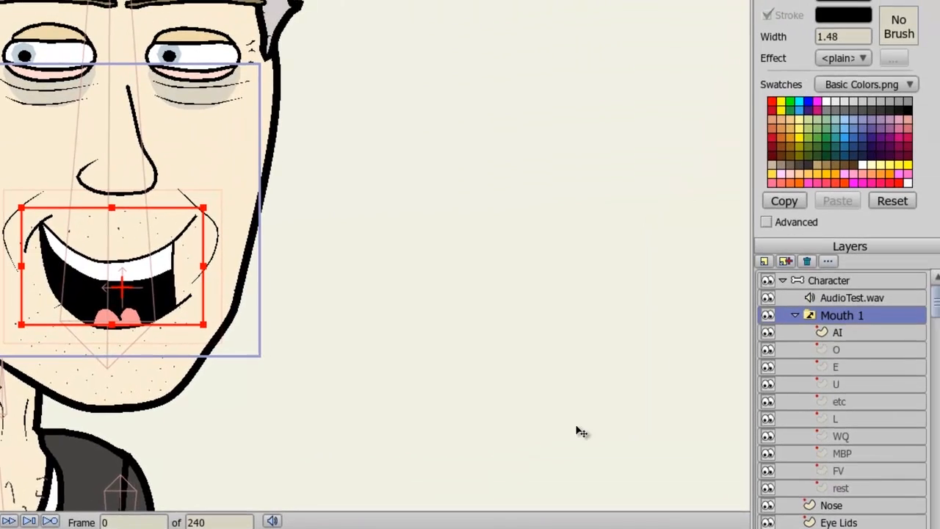
- In Anime Studio, set the Mouth 1 layer's audio sync source to the switch data file hieverybody1.dat
double_click(835, 321)
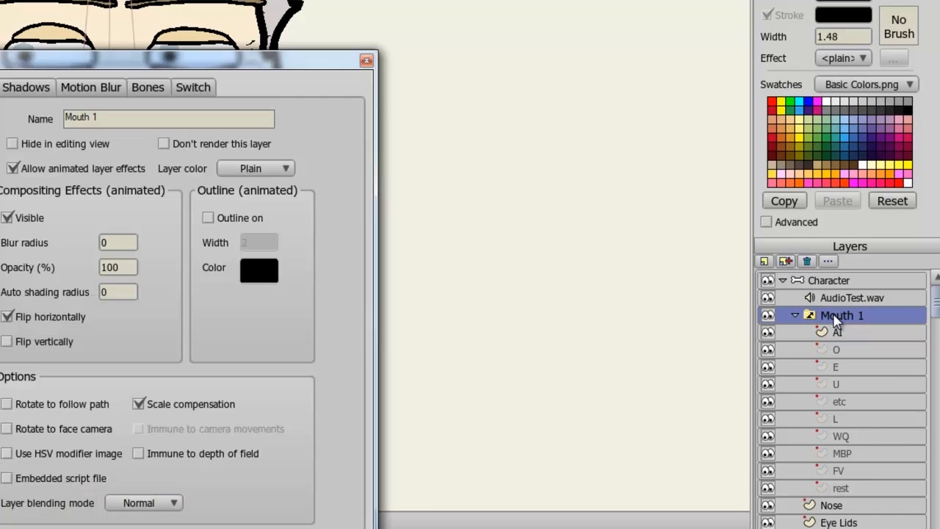
left_click(195, 89)
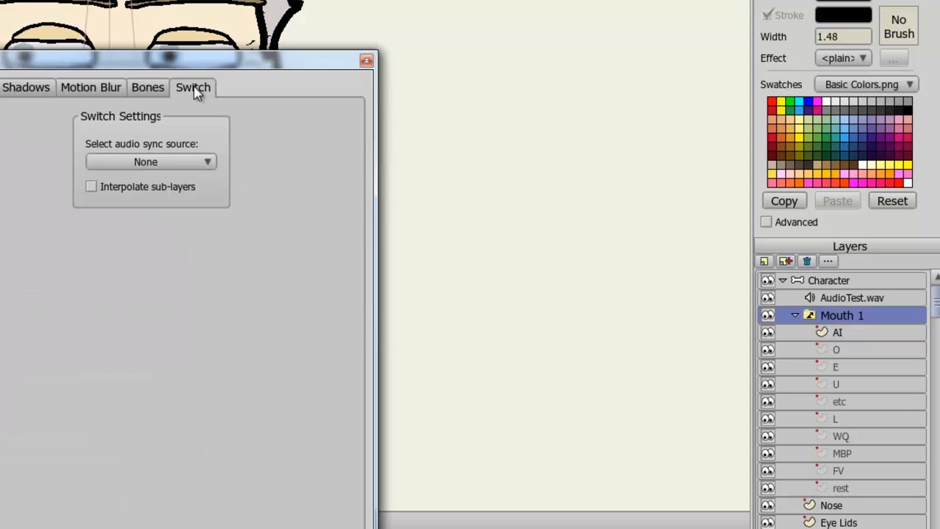
left_click(205, 162)
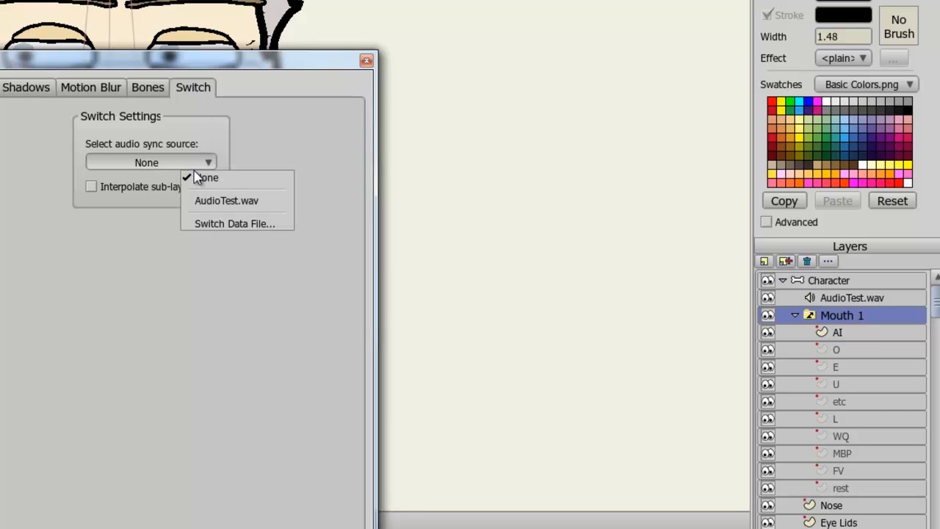
left_click(224, 223)
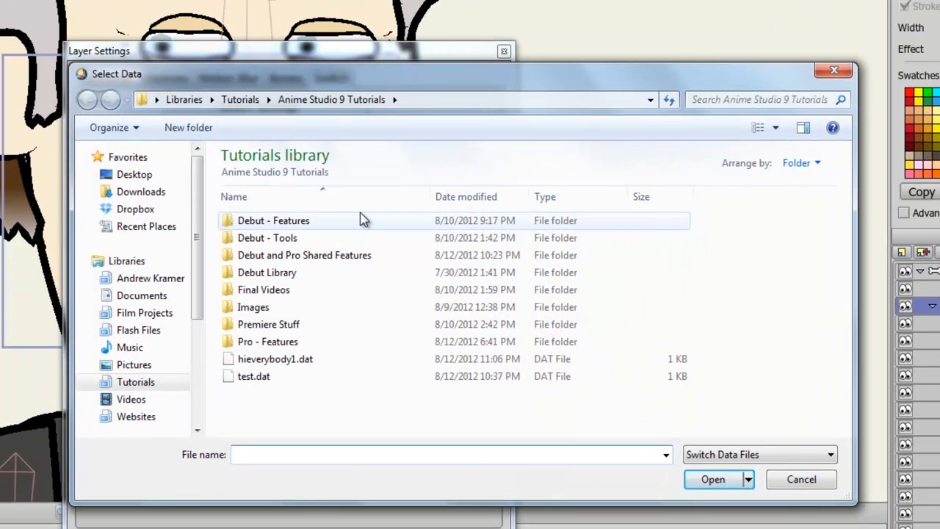
left_click(301, 363)
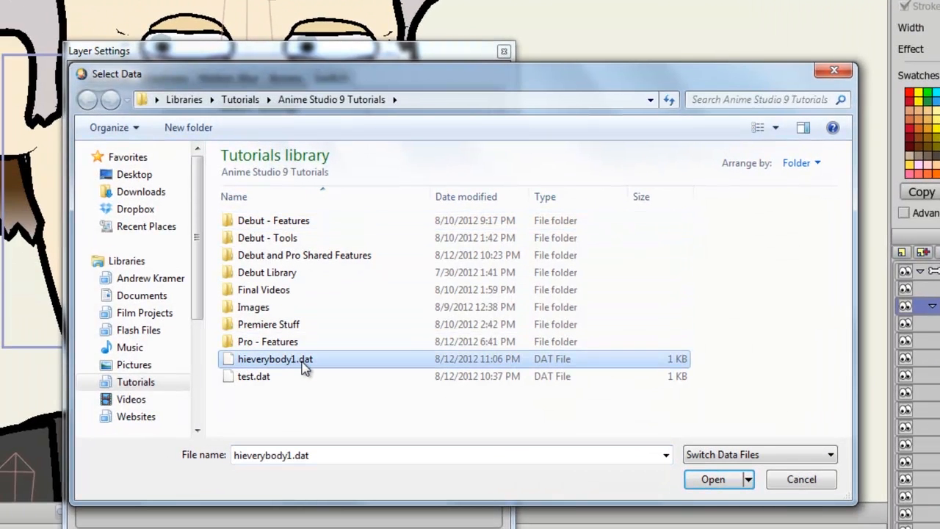
left_click(715, 482)
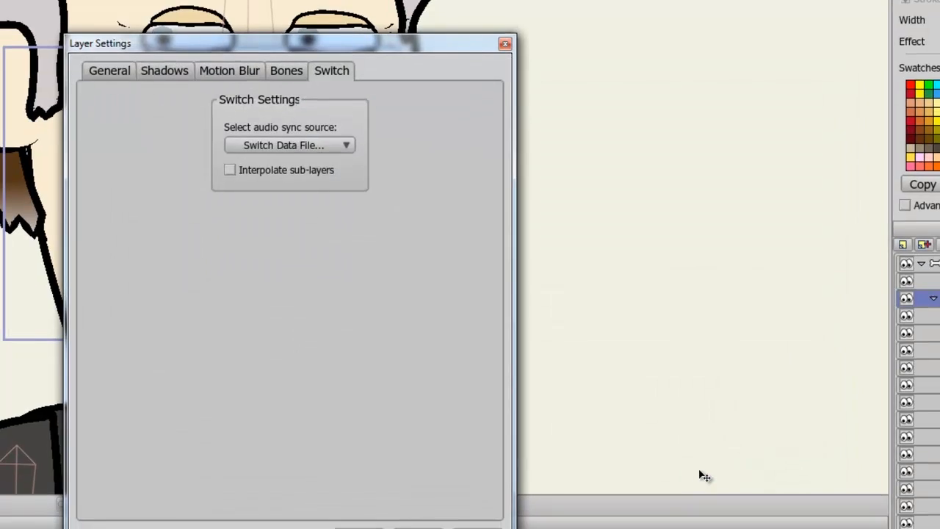
left_click(367, 478)
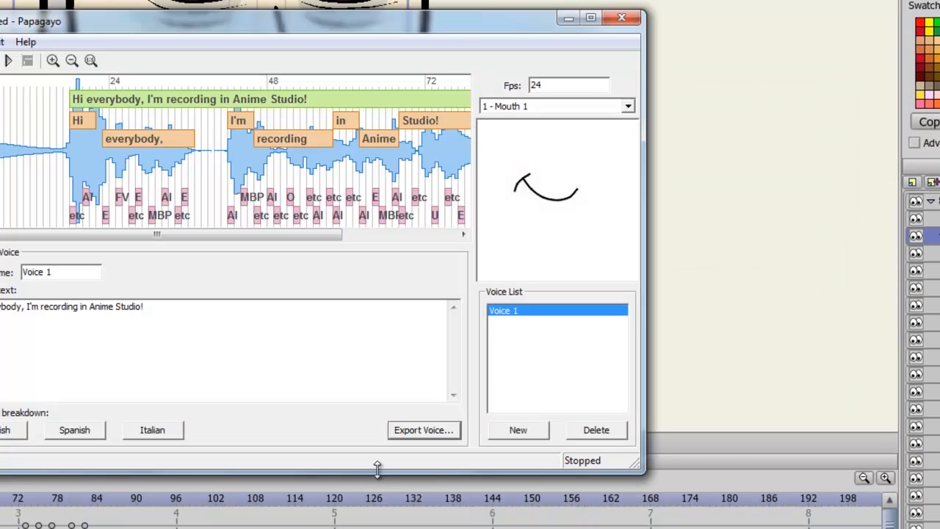
left_click(751, 318)
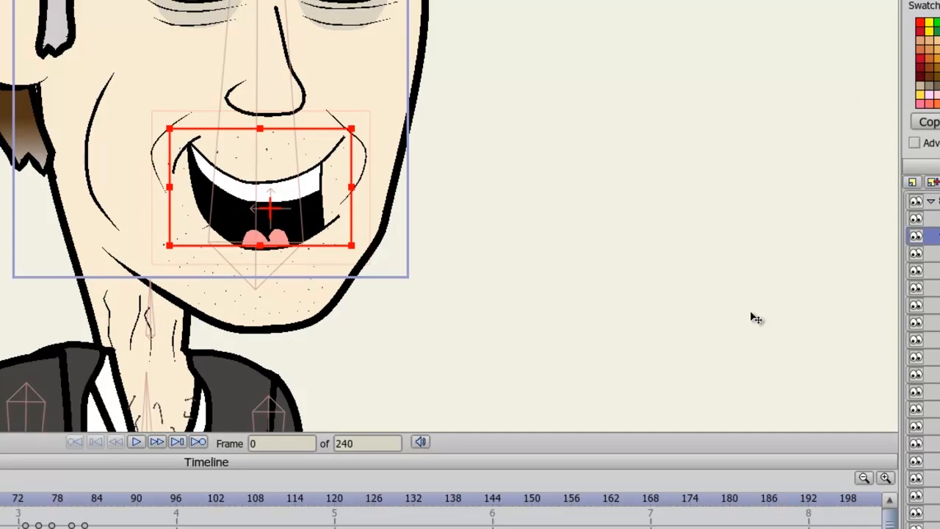